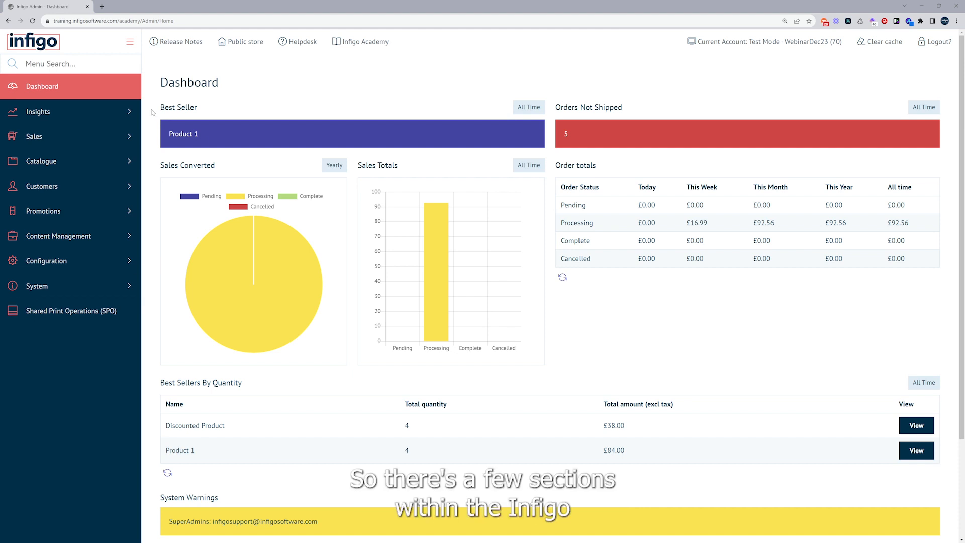
Find the Blog Settings page by searching for "blog", enable the blog and save the settings
{"action": "left_click", "coordinate": [78, 65]}
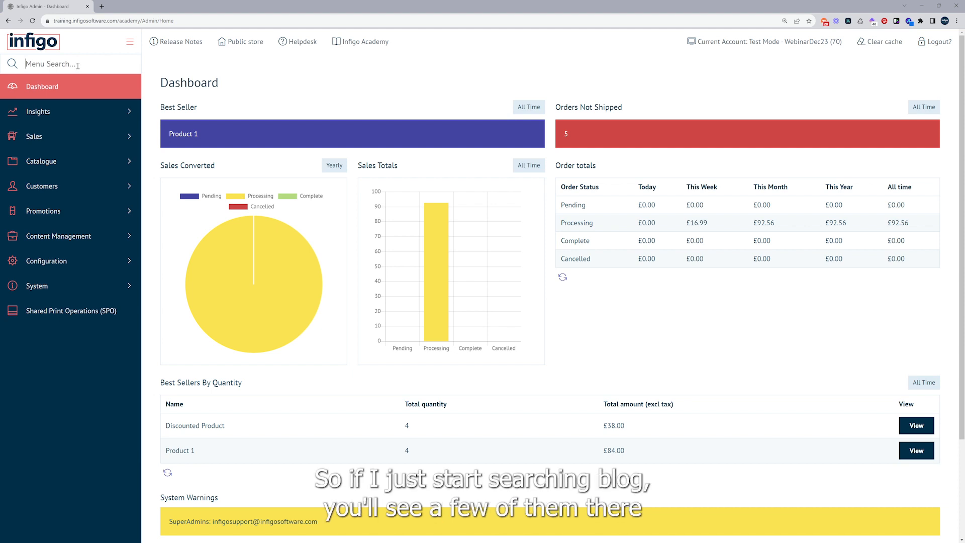
{"action": "type", "text": "blog"}
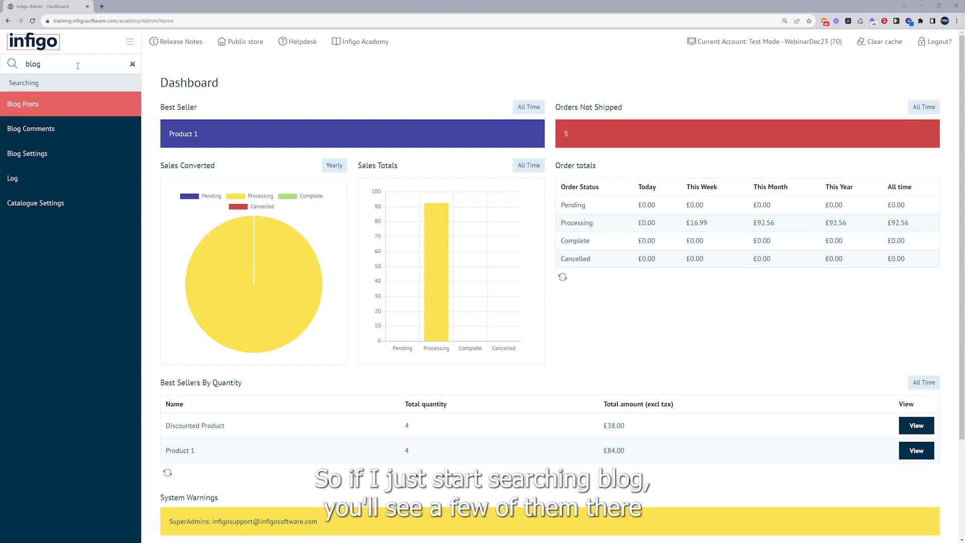
{"action": "left_click", "coordinate": [49, 152]}
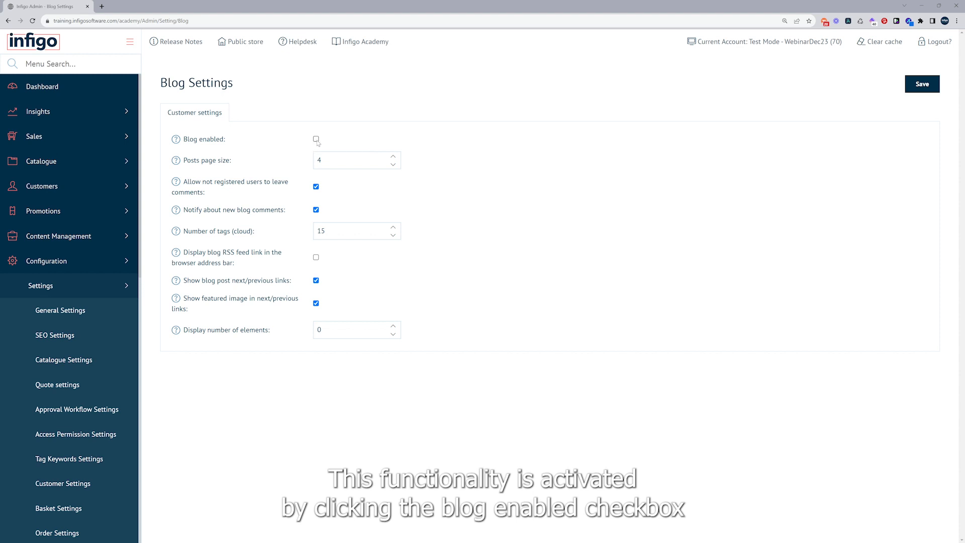
{"action": "left_click", "coordinate": [316, 140]}
{"action": "left_click", "coordinate": [922, 86]}
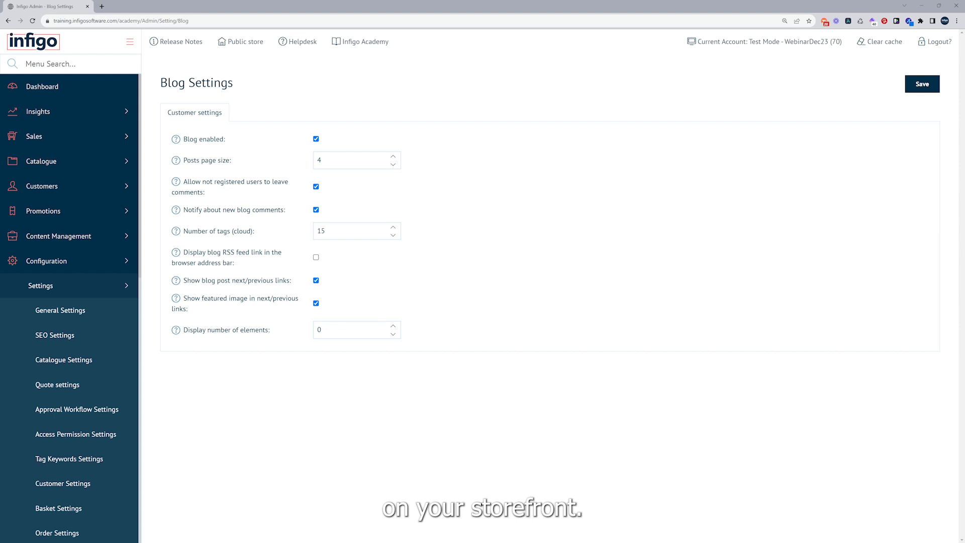
Go to the Blog Posts list and start adding a new blog post
{"action": "left_click", "coordinate": [105, 67]}
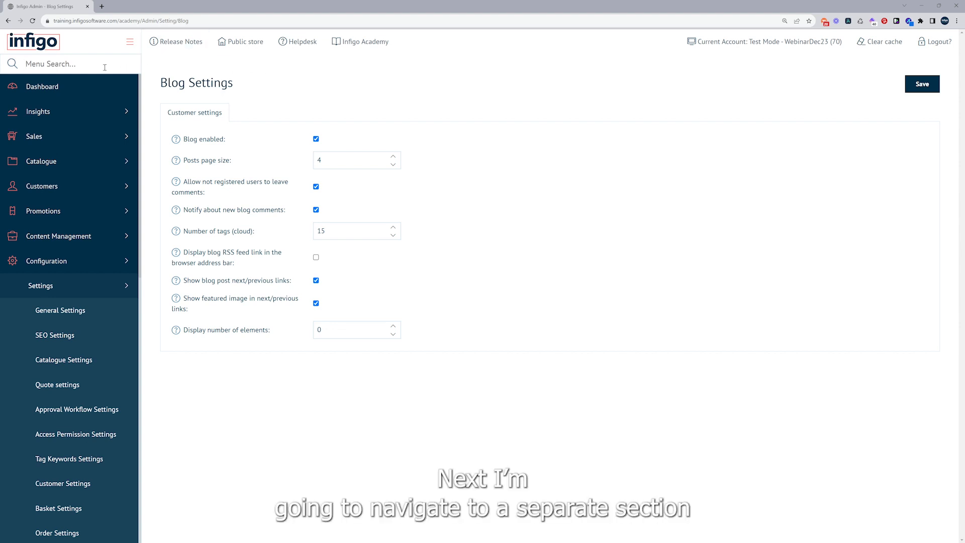
{"action": "type", "text": "blo"}
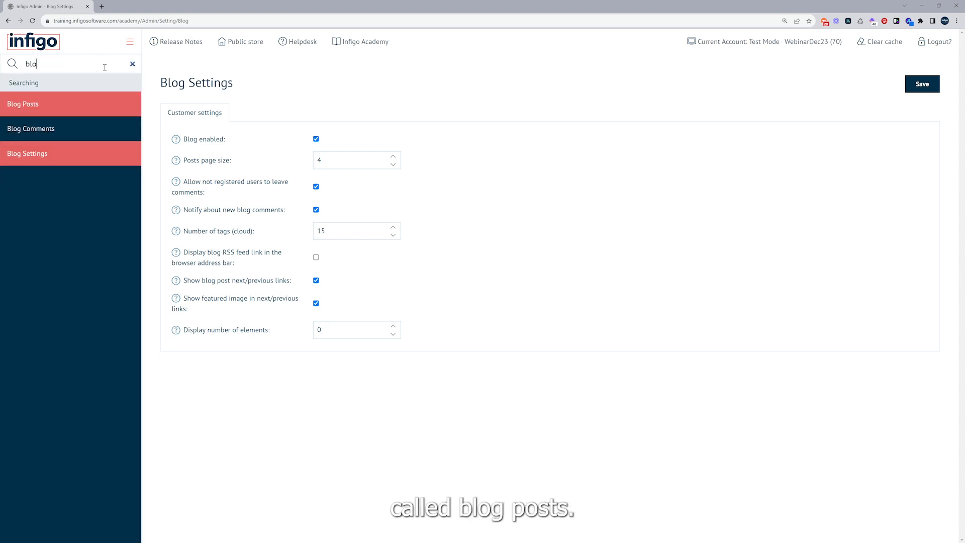
{"action": "type", "text": "g po"}
{"action": "key", "text": "Return"}
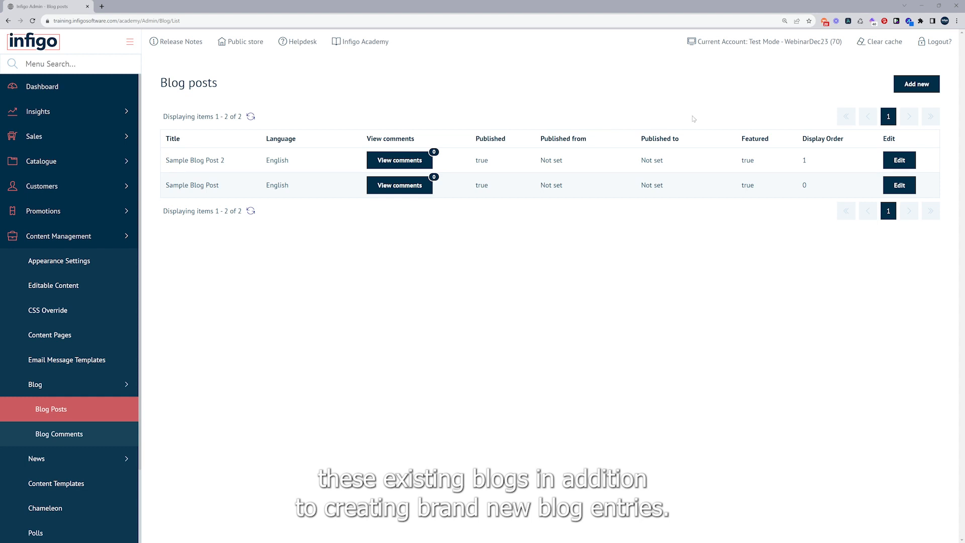
{"action": "left_click", "coordinate": [917, 84]}
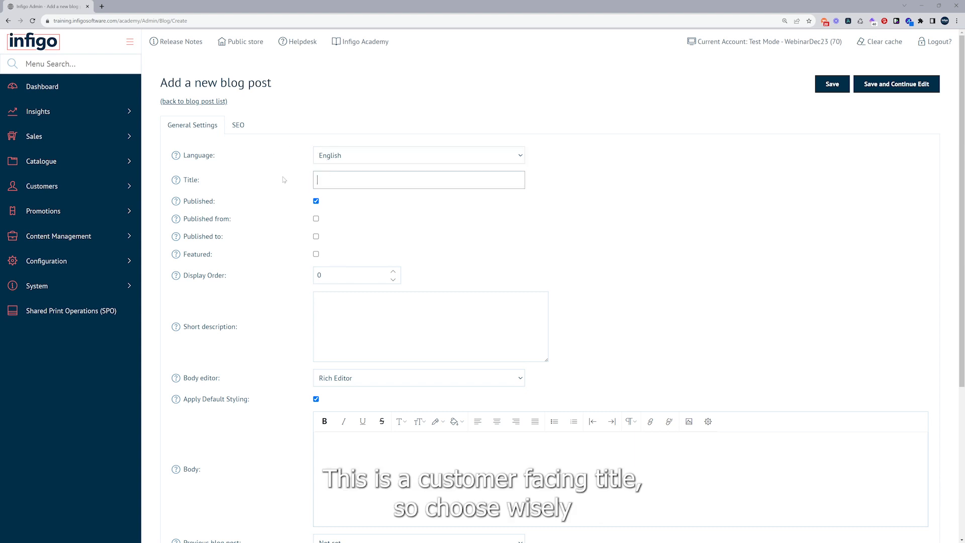
Title the new post "Sample Blog 3" and mark it as featured
{"action": "type", "text": "Sample Blog 3"}
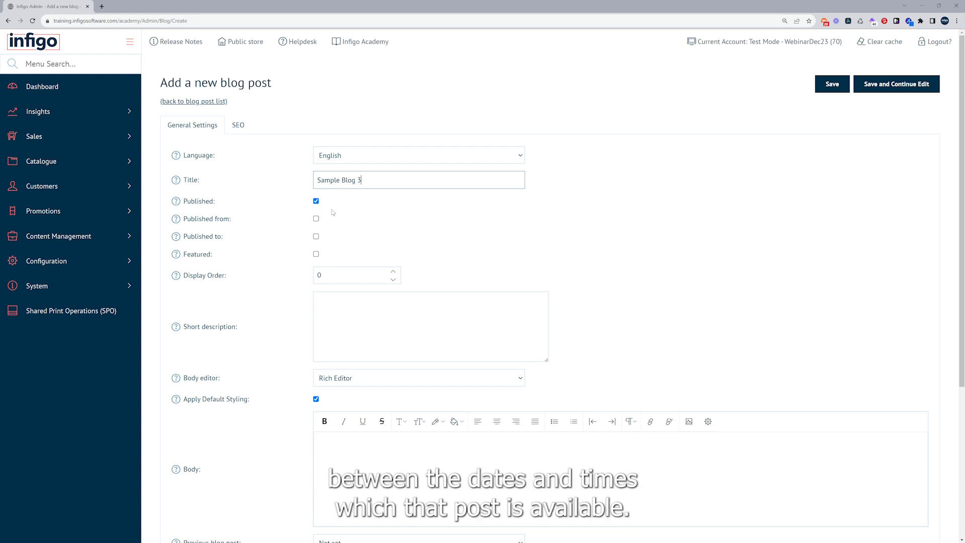
{"action": "scroll", "coordinate": [339, 227], "scroll_direction": "down", "scroll_amount": 1}
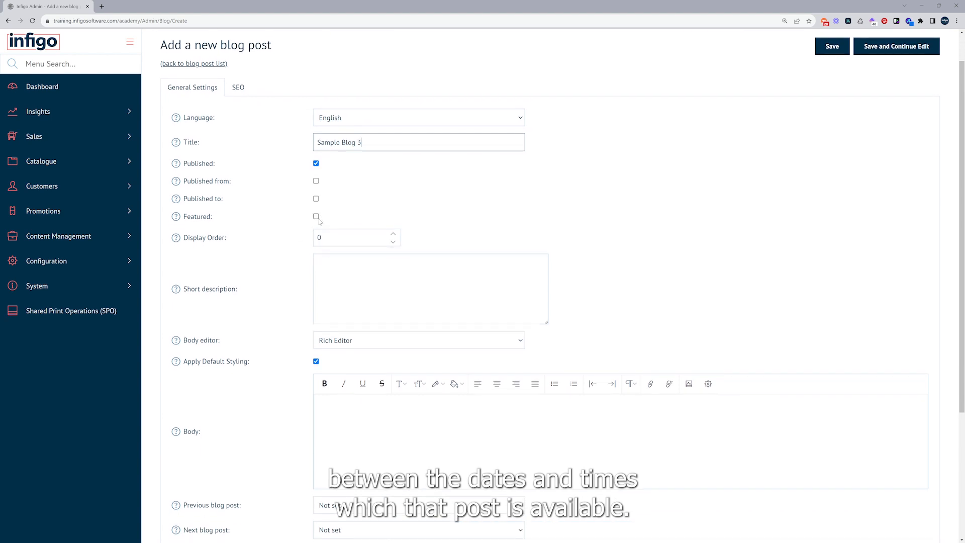
{"action": "left_click", "coordinate": [316, 218]}
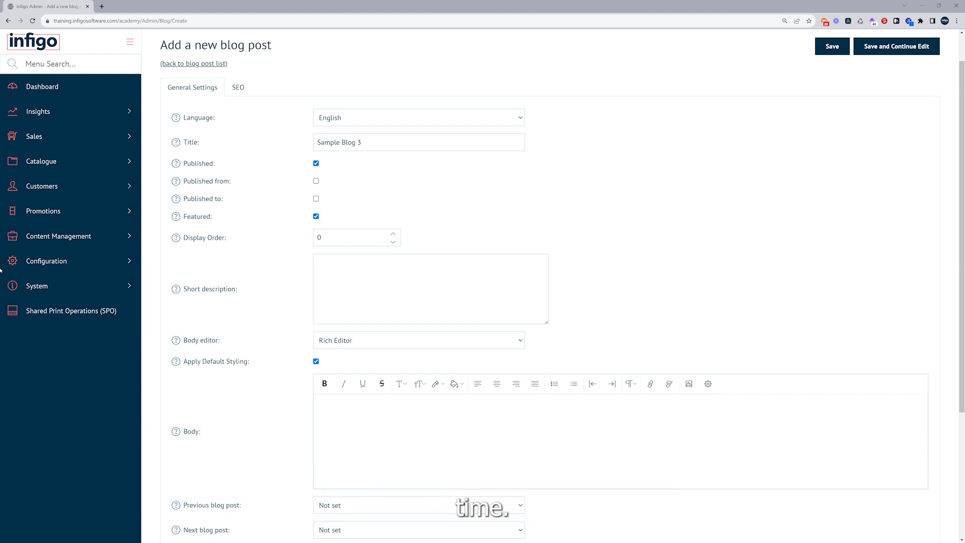
Enter the short description "This is a short description of Sample Blog 3" and try to save the post while continuing to edit
{"action": "left_click", "coordinate": [320, 284]}
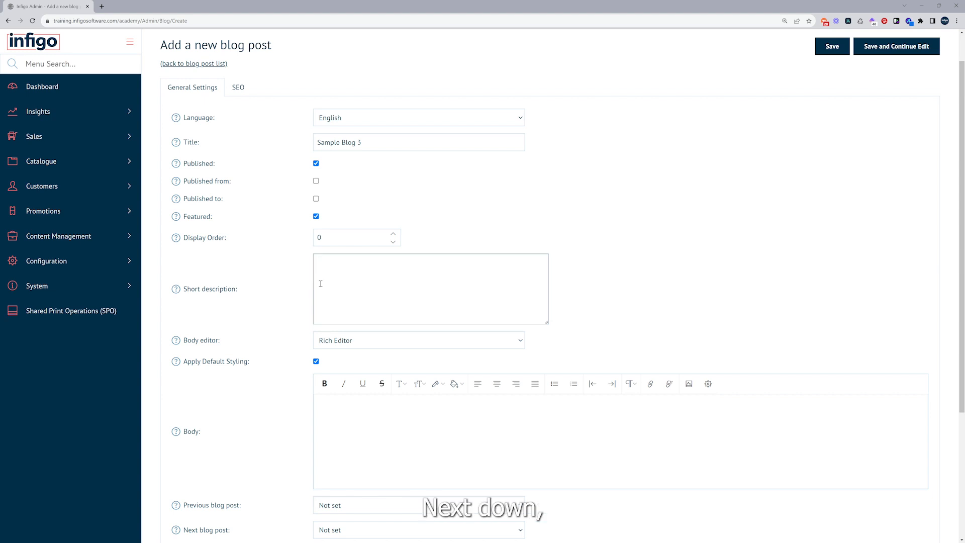
{"action": "type", "text": "T"}
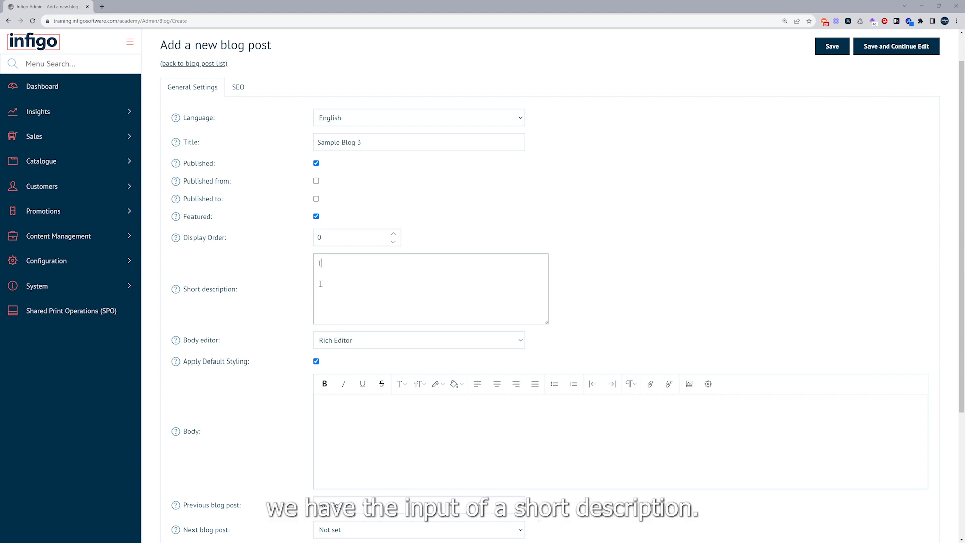
{"action": "type", "text": "his is a short description of Sample Blog 3"}
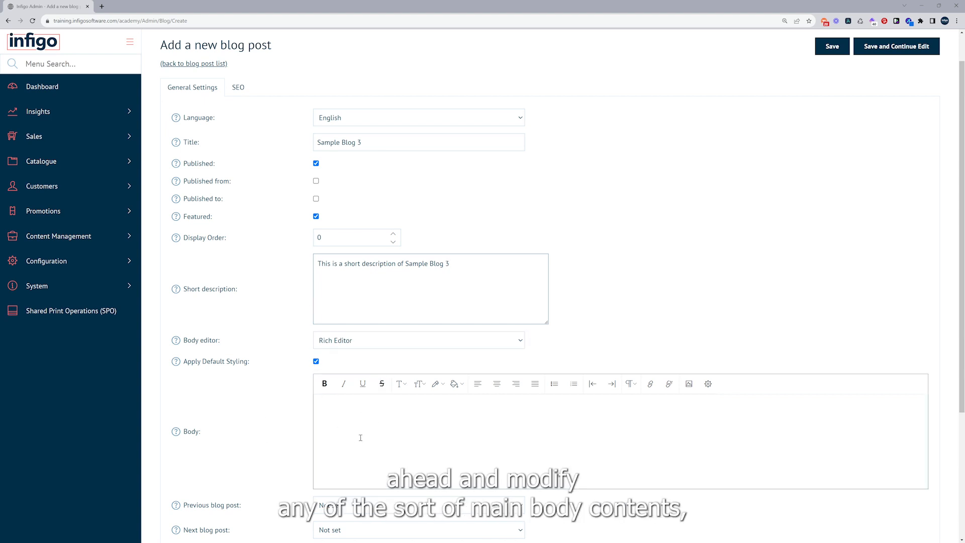
{"action": "left_click", "coordinate": [903, 52]}
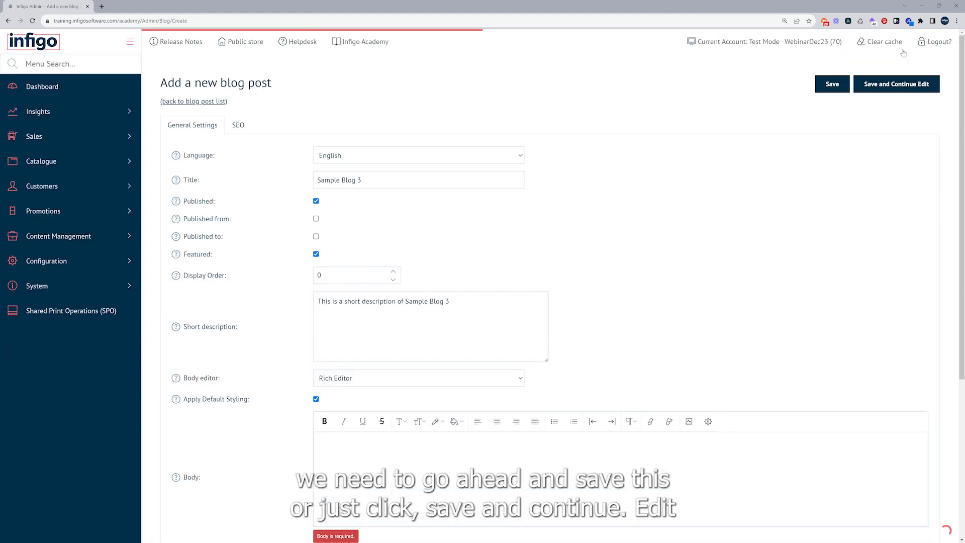
Set the post's body editor to Content Template Editor and choose the Builder content template
{"action": "scroll", "coordinate": [335, 276], "scroll_direction": "down", "scroll_amount": 2}
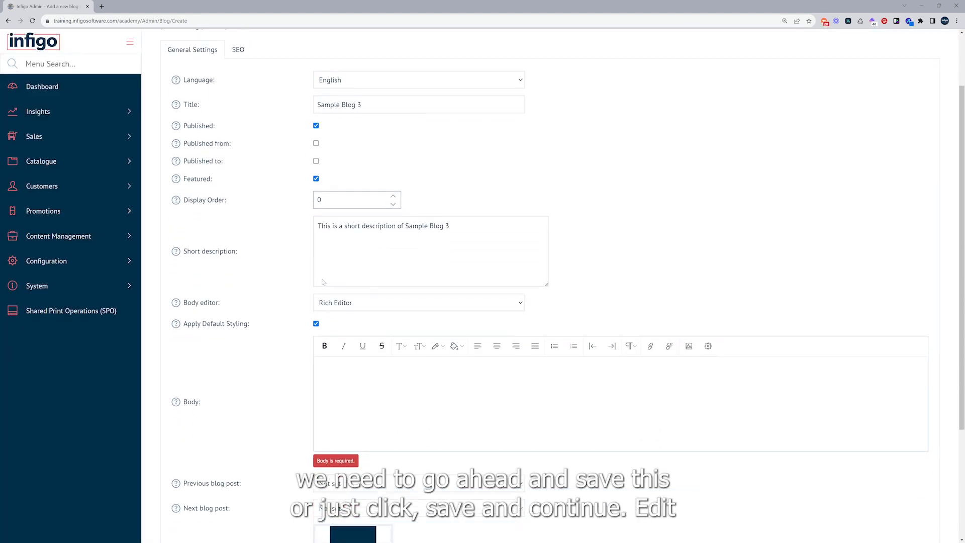
{"action": "scroll", "coordinate": [335, 276], "scroll_direction": "down", "scroll_amount": 1}
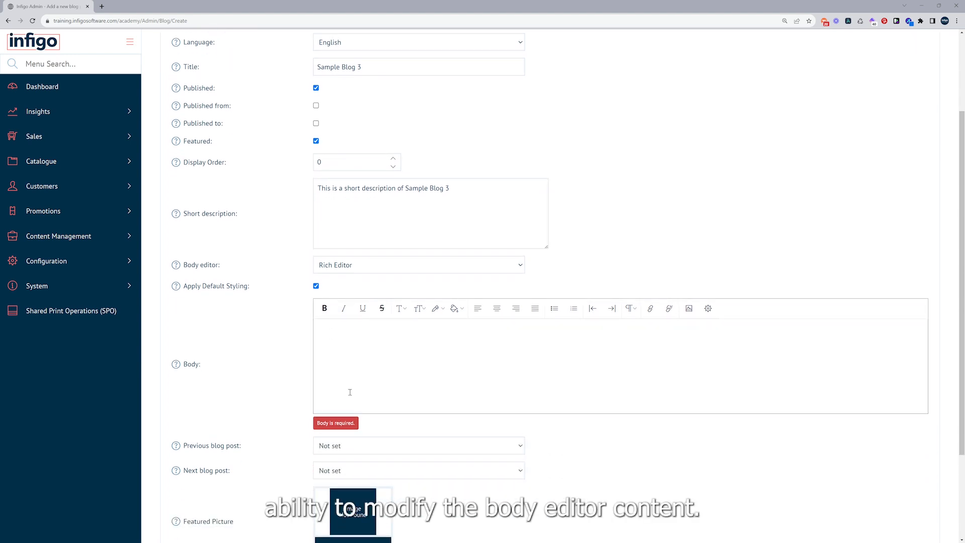
{"action": "left_click", "coordinate": [343, 270]}
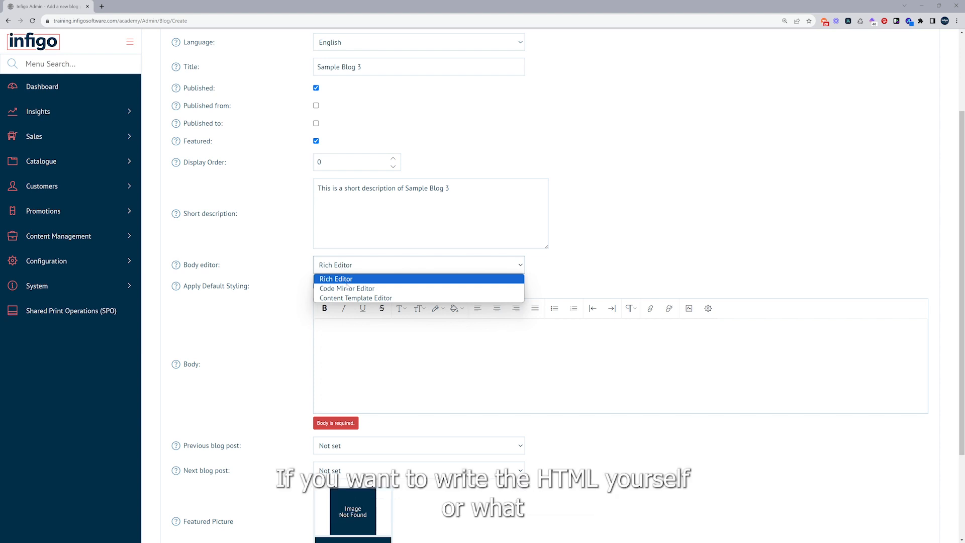
{"action": "left_click", "coordinate": [347, 299]}
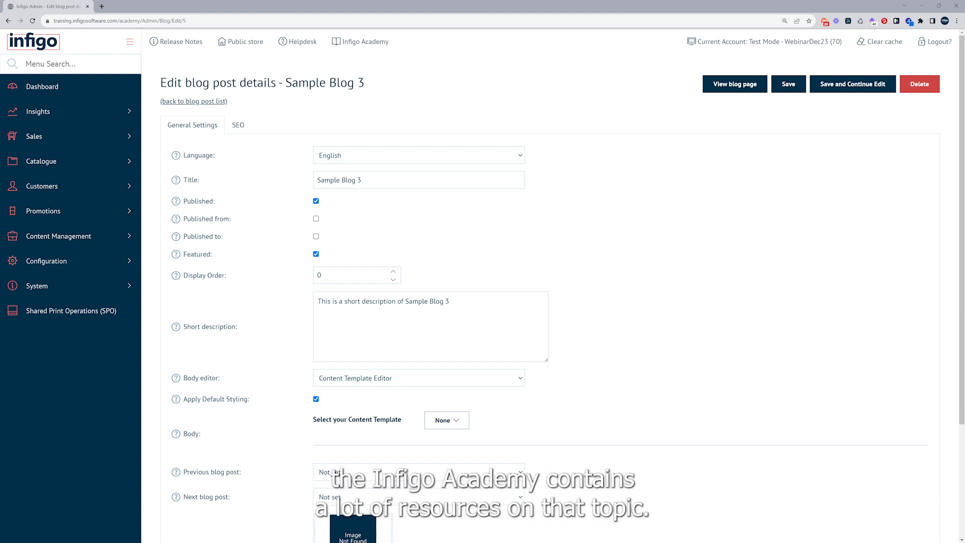
{"action": "scroll", "coordinate": [299, 402], "scroll_direction": "down", "scroll_amount": 1}
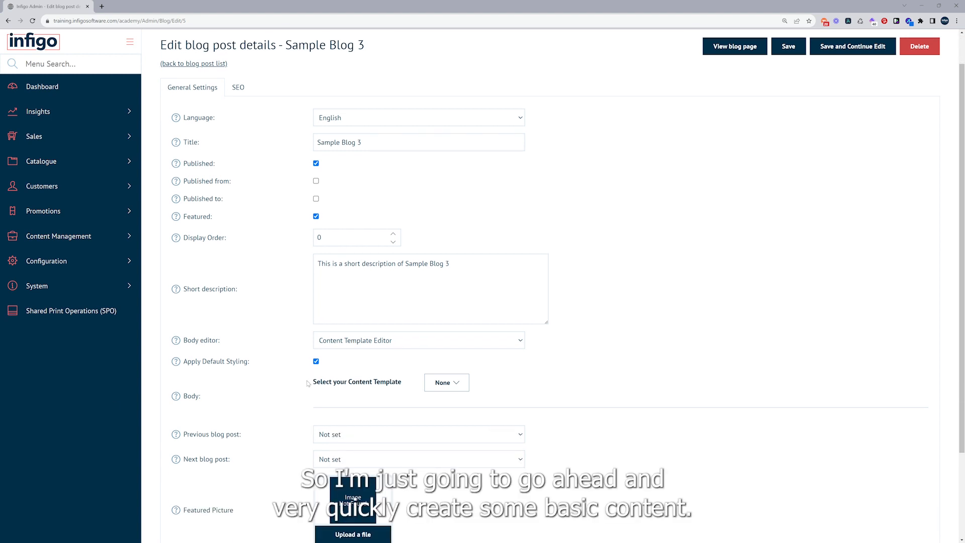
{"action": "left_click", "coordinate": [449, 384]}
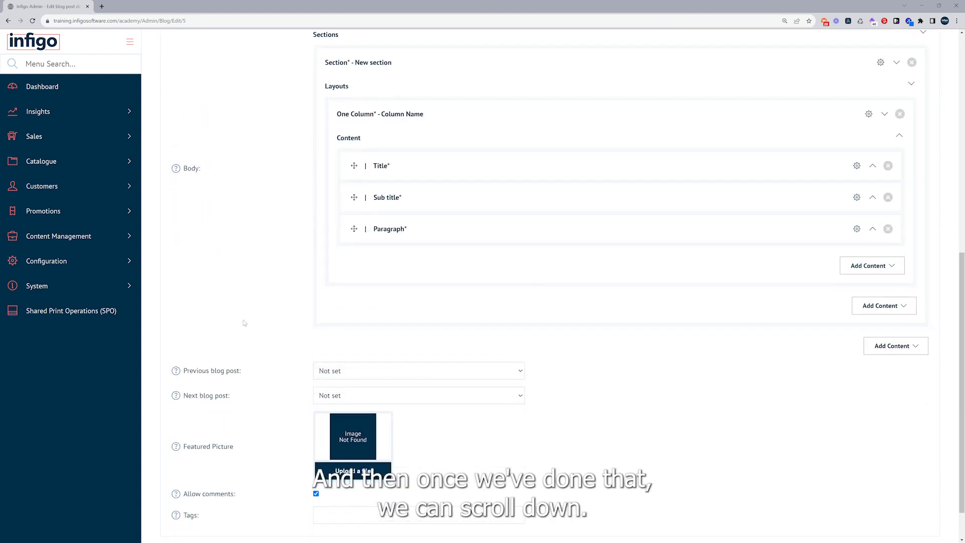
Set the previous blog post to Sample Blog Post 2 and the next blog post to Sample Blog Post
{"action": "scroll", "coordinate": [244, 322], "scroll_direction": "down", "scroll_amount": 1}
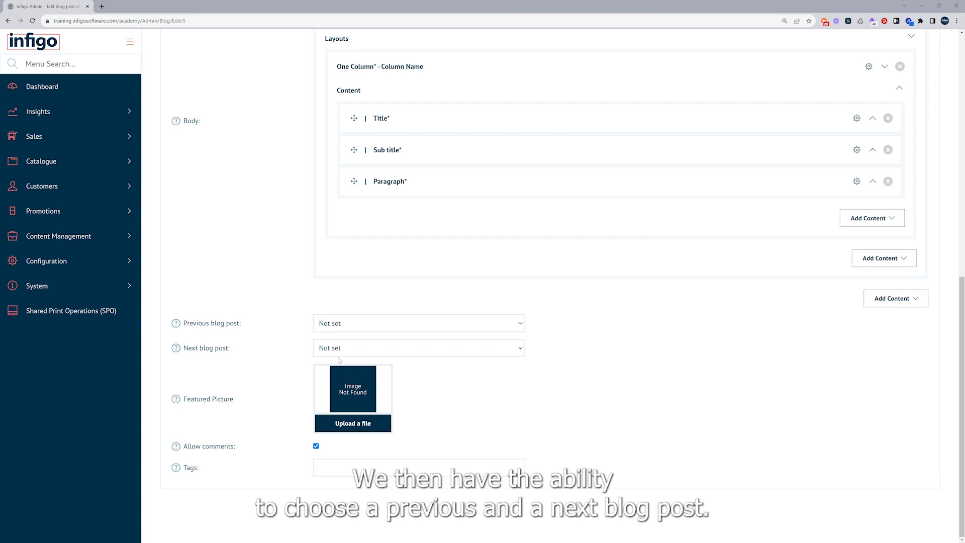
{"action": "left_click", "coordinate": [339, 327]}
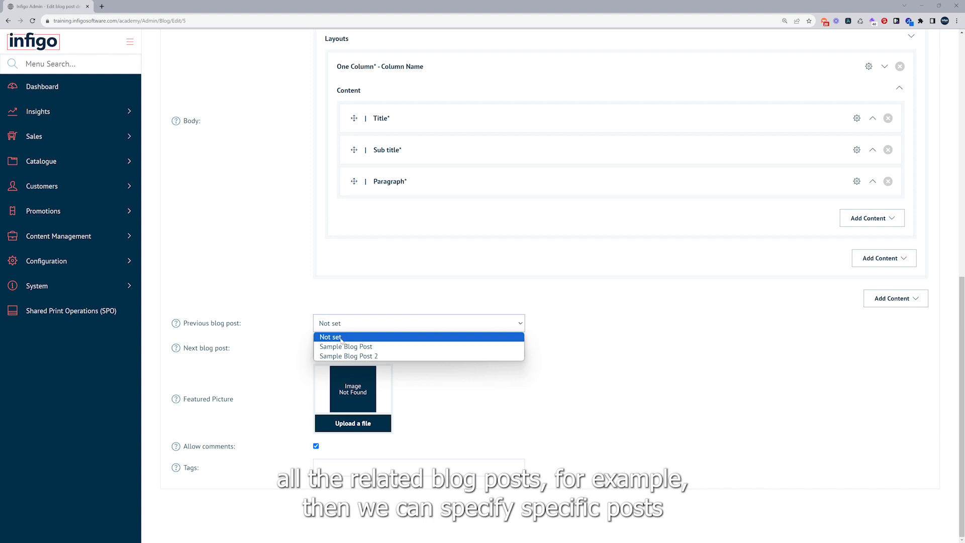
{"action": "left_click", "coordinate": [342, 347]}
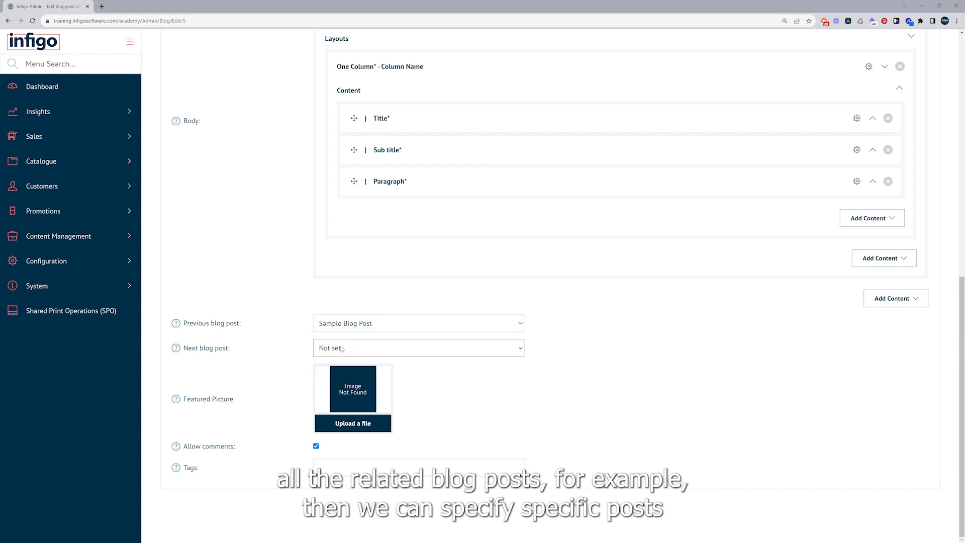
{"action": "left_click", "coordinate": [342, 329]}
{"action": "left_click", "coordinate": [343, 355]}
{"action": "left_click", "coordinate": [344, 349]}
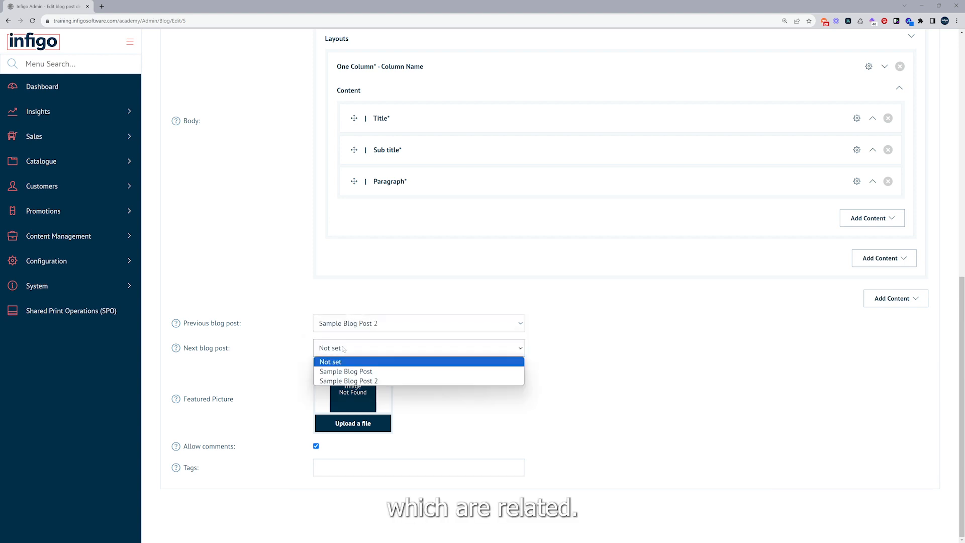
{"action": "left_click", "coordinate": [345, 372]}
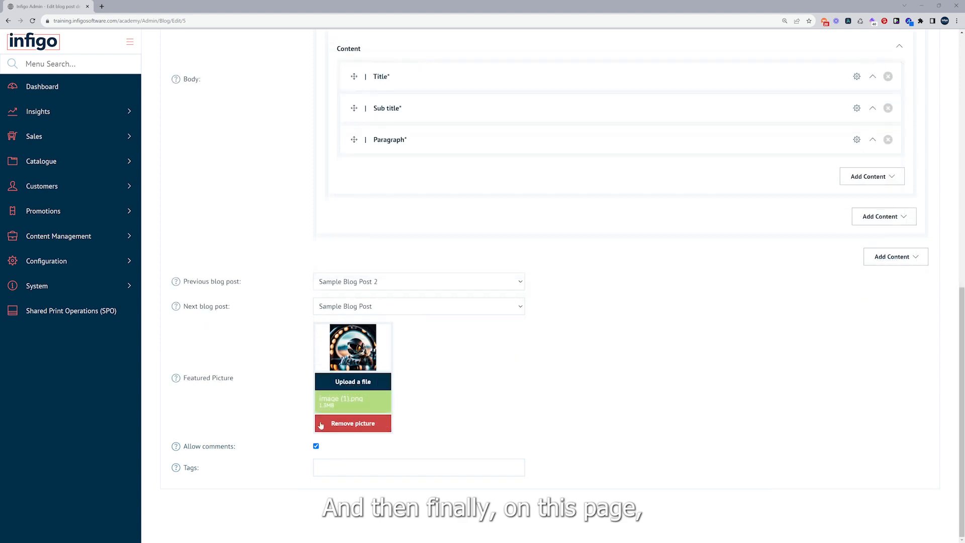
Add the tags "blog,sample" to the post and save it while continuing to edit
{"action": "left_click", "coordinate": [320, 468]}
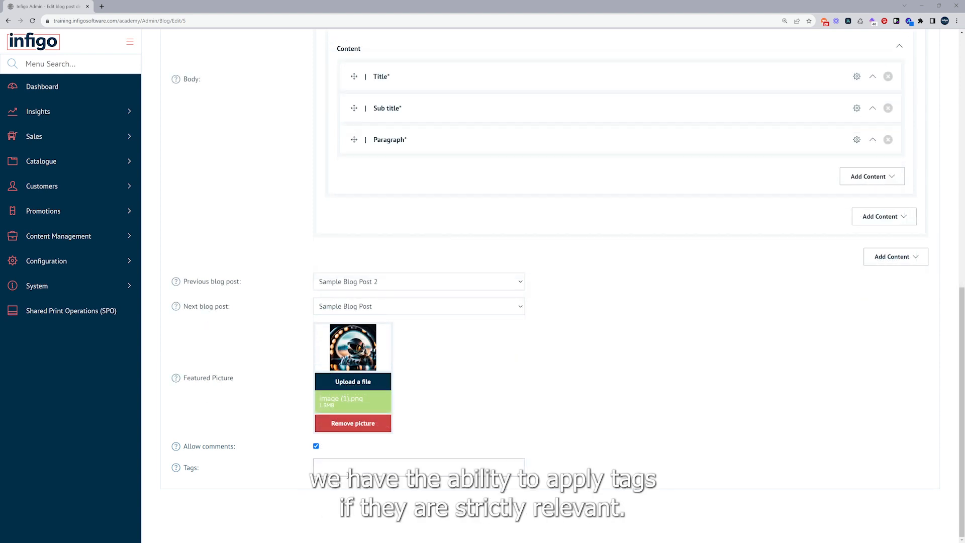
{"action": "left_click", "coordinate": [354, 472]}
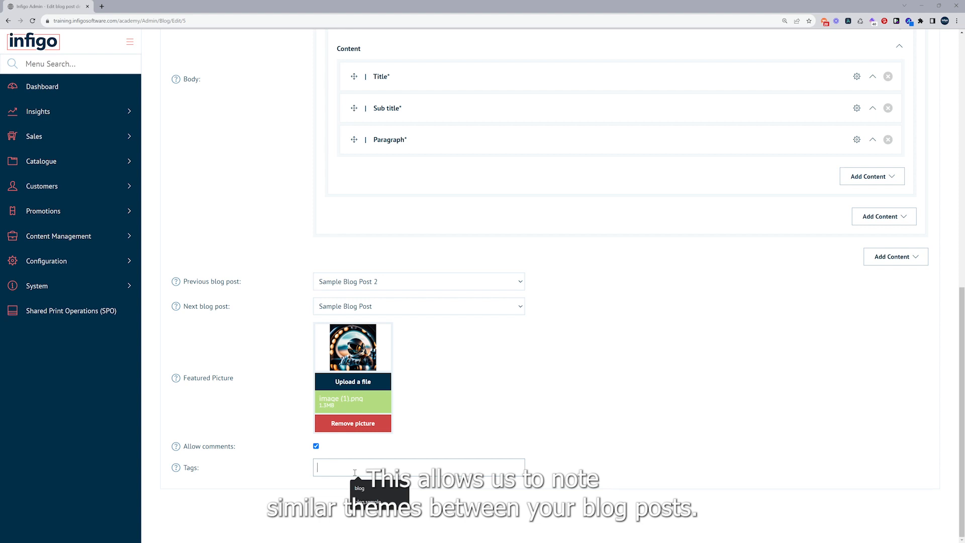
{"action": "type", "text": "blog,sample"}
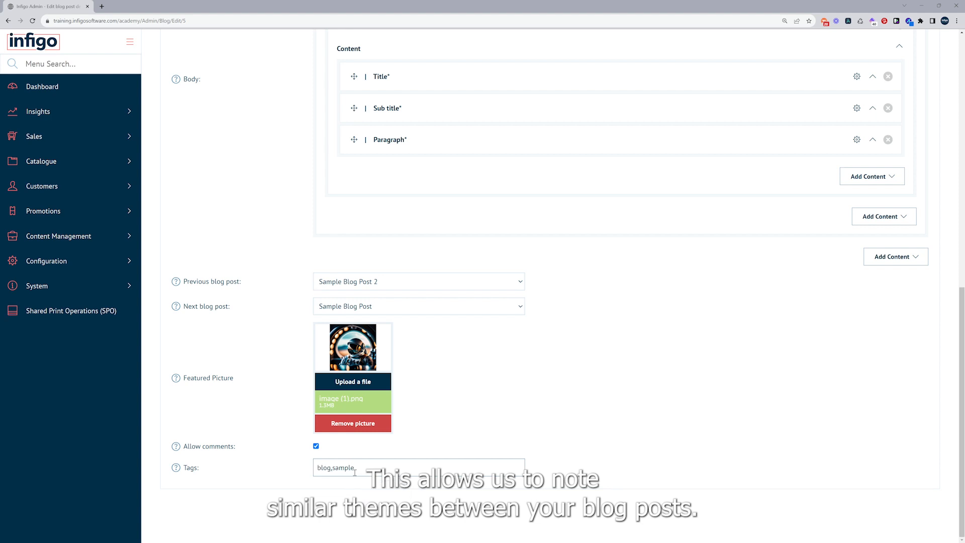
{"action": "left_click", "coordinate": [346, 497]}
{"action": "scroll", "coordinate": [553, 281], "scroll_direction": "up", "scroll_amount": 5}
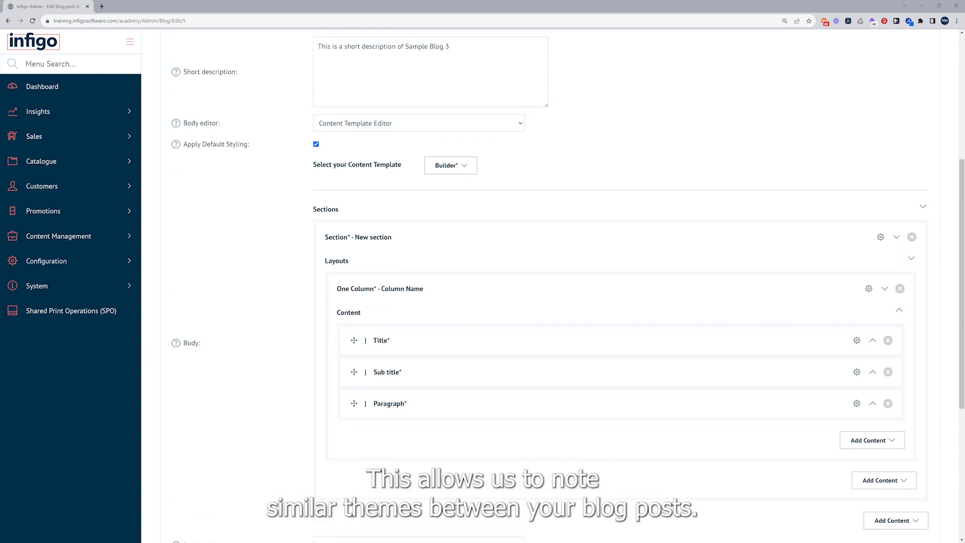
{"action": "scroll", "coordinate": [563, 326], "scroll_direction": "up", "scroll_amount": 5}
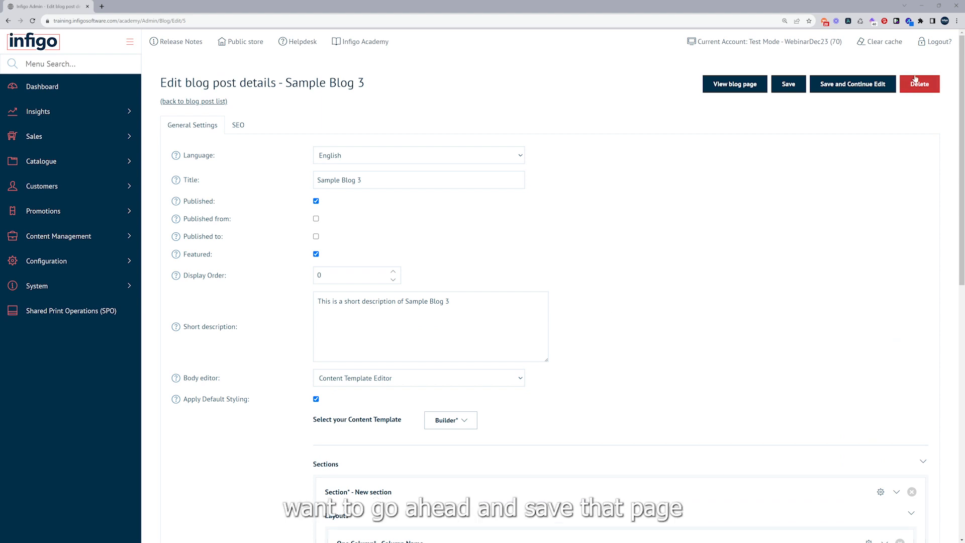
{"action": "left_click", "coordinate": [863, 89]}
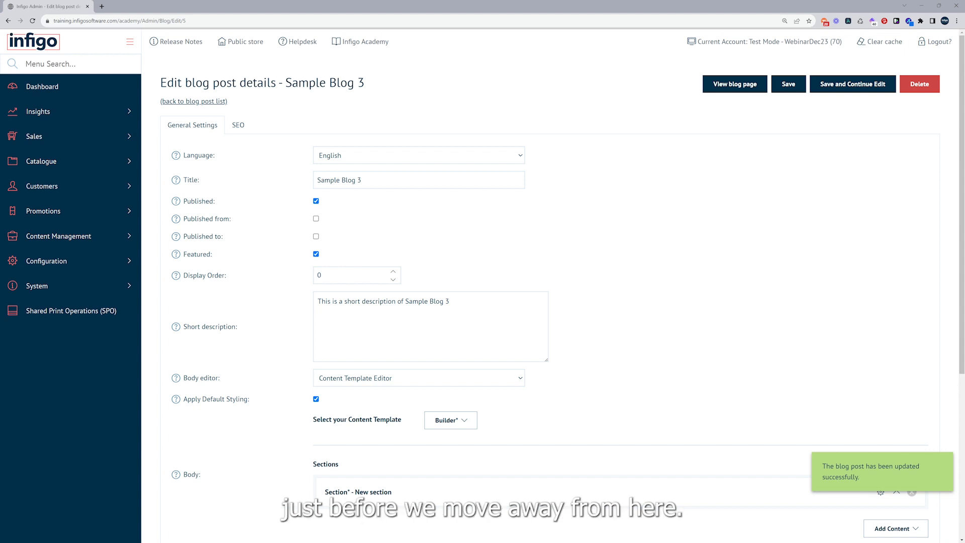
Review the post's SEO fields, including its meta data and Open Graph data
{"action": "left_click", "coordinate": [239, 125]}
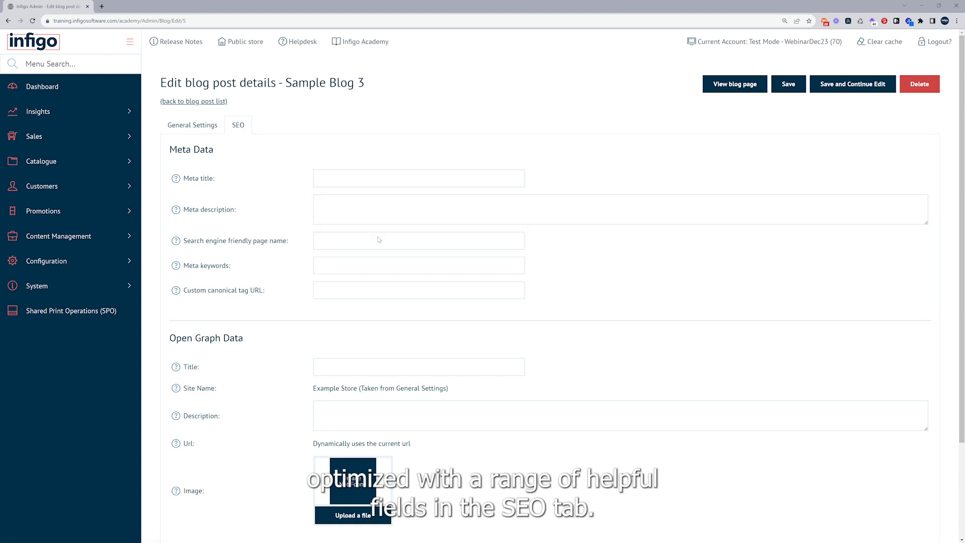
{"action": "scroll", "coordinate": [303, 341], "scroll_direction": "down", "scroll_amount": 1}
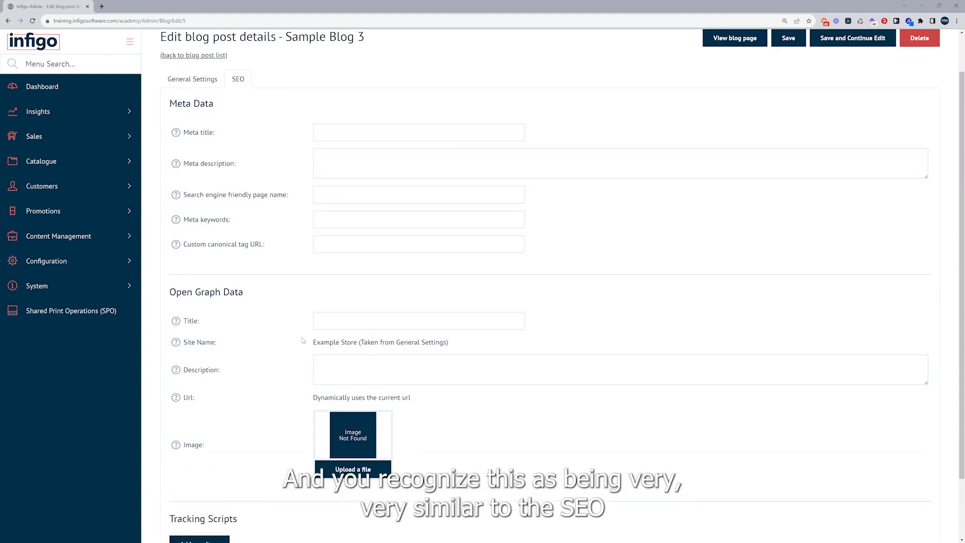
{"action": "scroll", "coordinate": [303, 340], "scroll_direction": "up", "scroll_amount": 1}
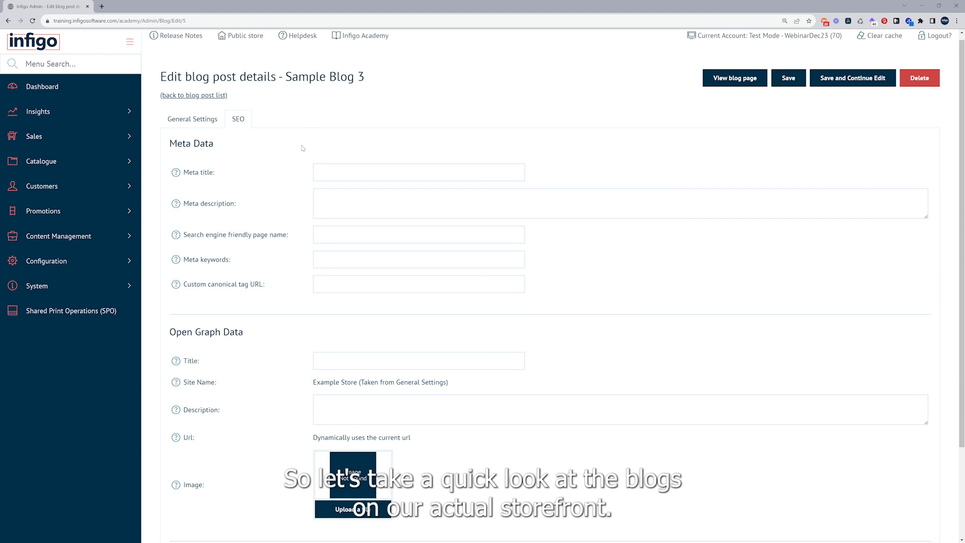
Open the public storefront and look through the home page for a link to the blog
{"action": "left_click", "coordinate": [237, 40]}
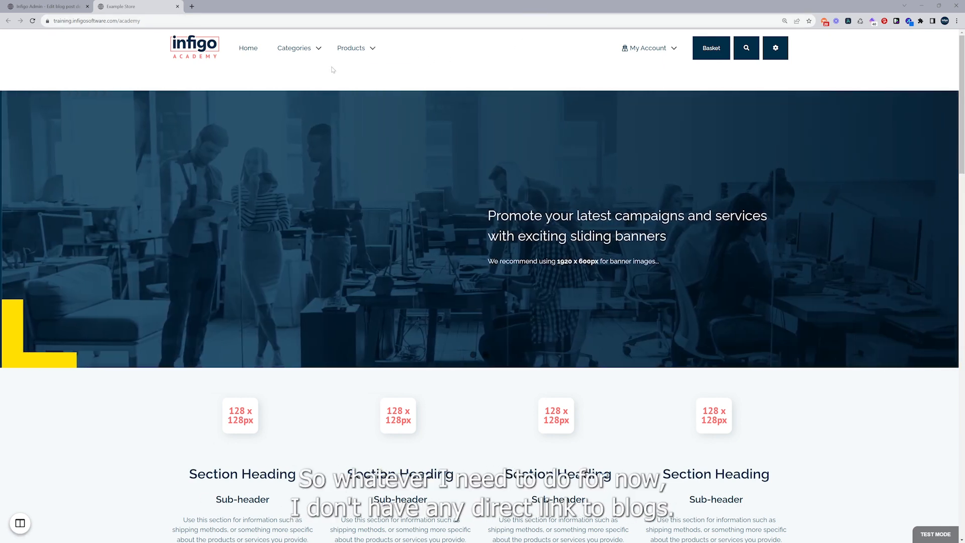
{"action": "scroll", "coordinate": [280, 230], "scroll_direction": "down", "scroll_amount": 20}
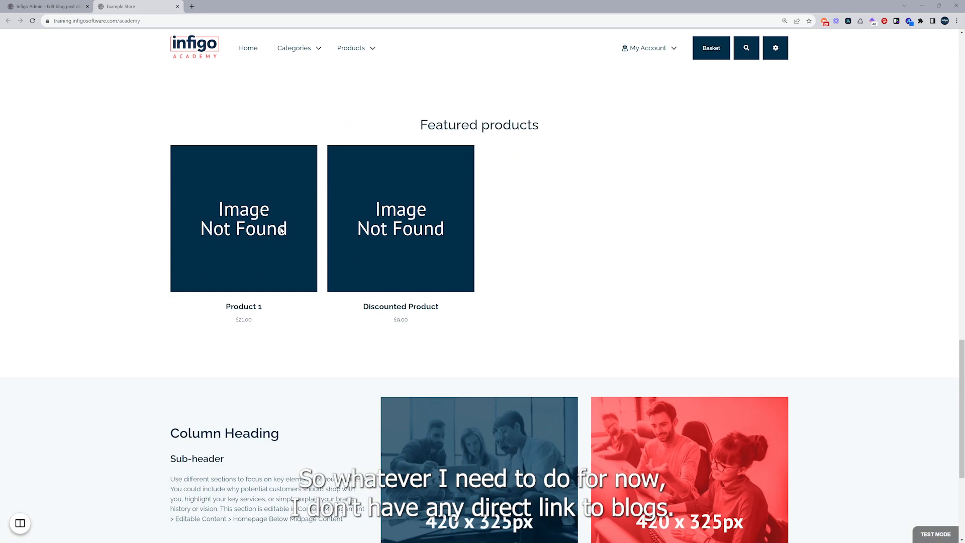
{"action": "scroll", "coordinate": [281, 230], "scroll_direction": "up", "scroll_amount": 10}
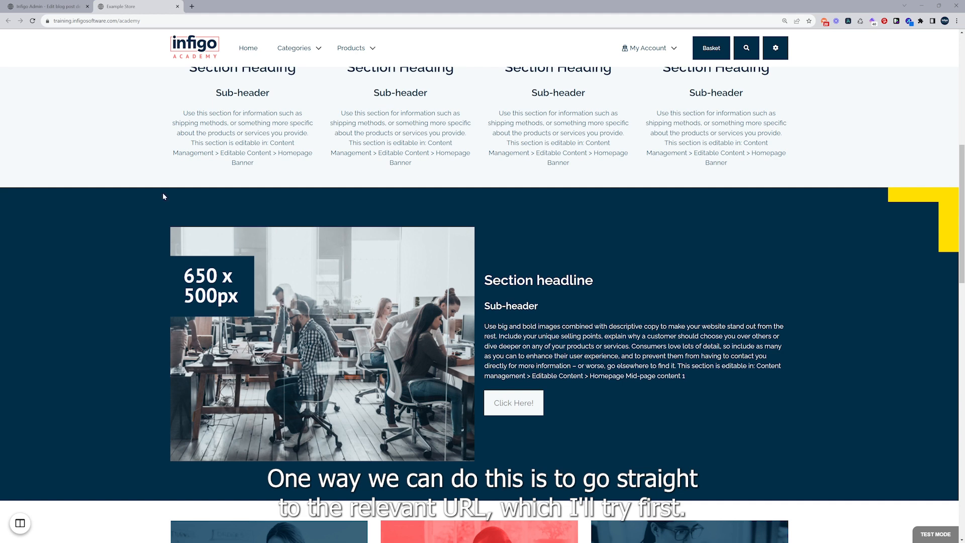
Go to the storefront's blog listing by adding /blog to the store address, and look over the listed posts
{"action": "left_click", "coordinate": [170, 21]}
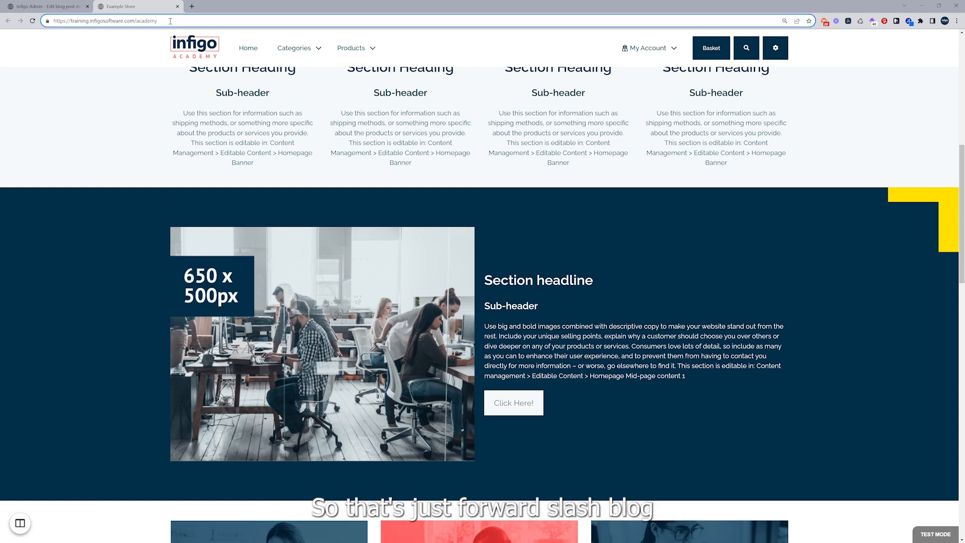
{"action": "type", "text": "/blog"}
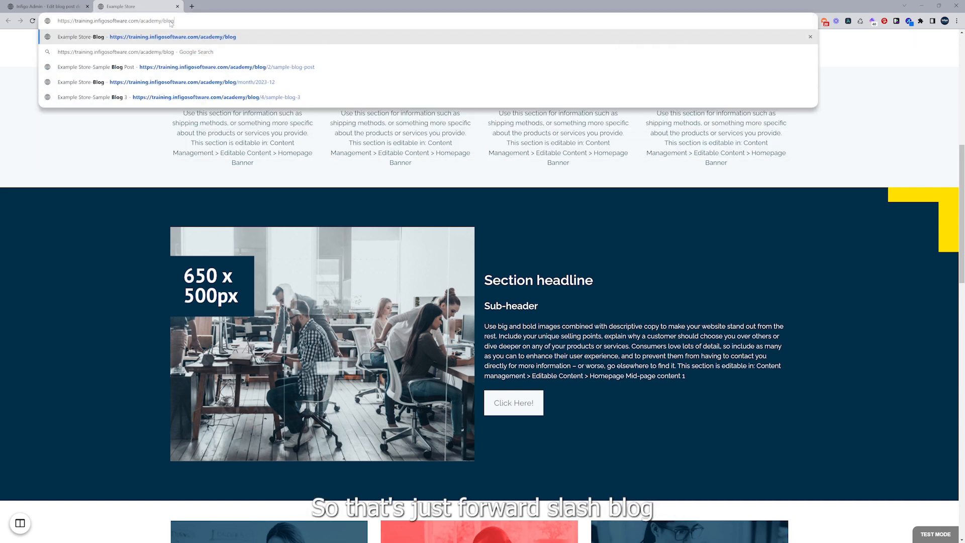
{"action": "key", "text": "Return"}
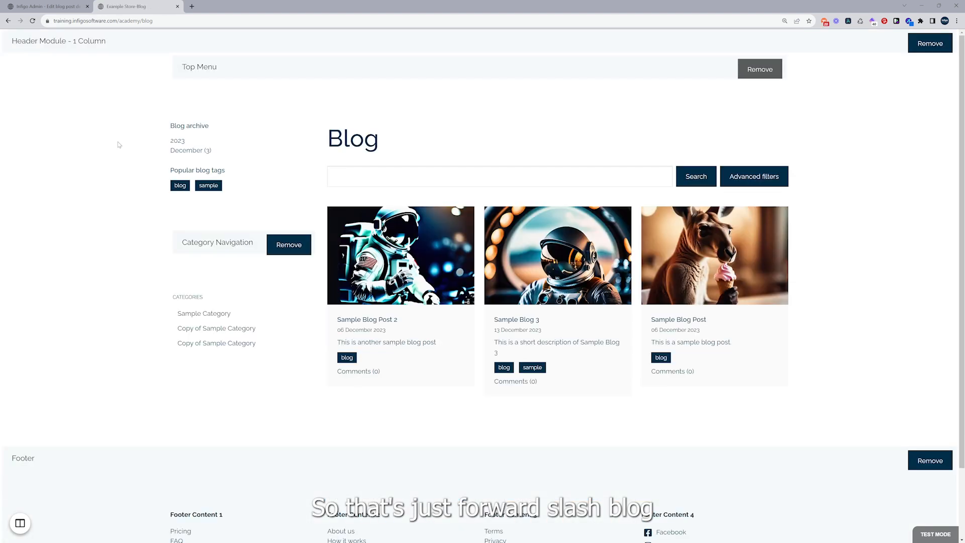
{"action": "scroll", "coordinate": [119, 144], "scroll_direction": "down", "scroll_amount": 1}
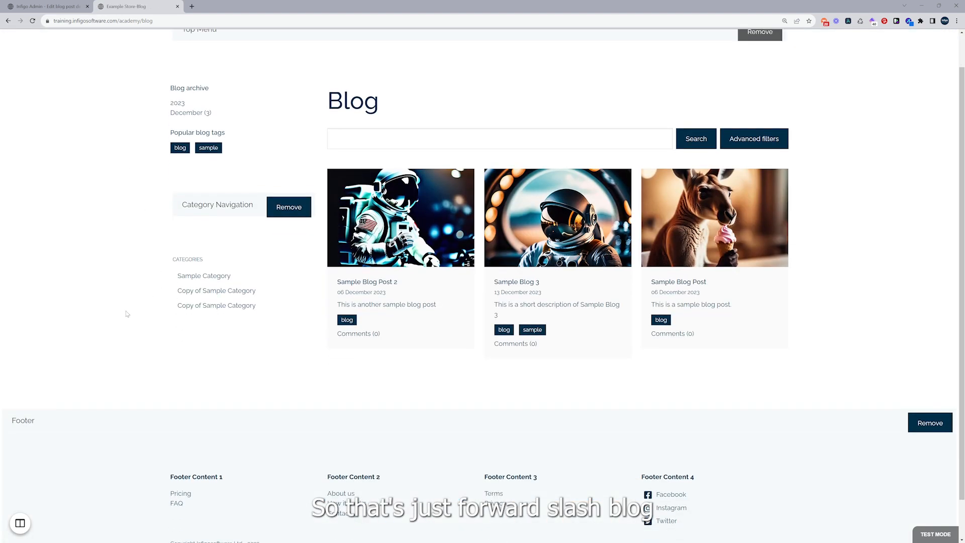
Add the Blogs module to the home page's AfterMainContainer container using the layout manager
{"action": "left_click", "coordinate": [20, 523]}
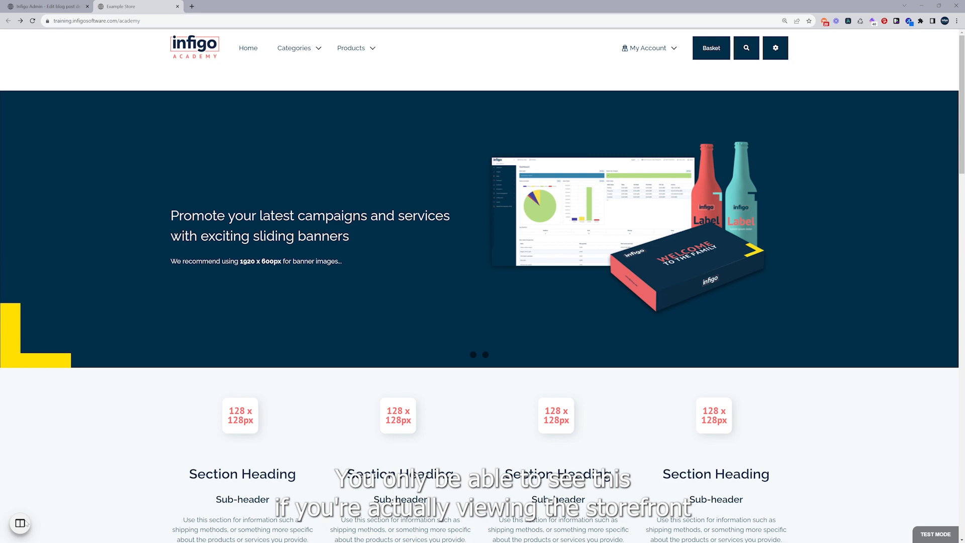
{"action": "left_click", "coordinate": [20, 523]}
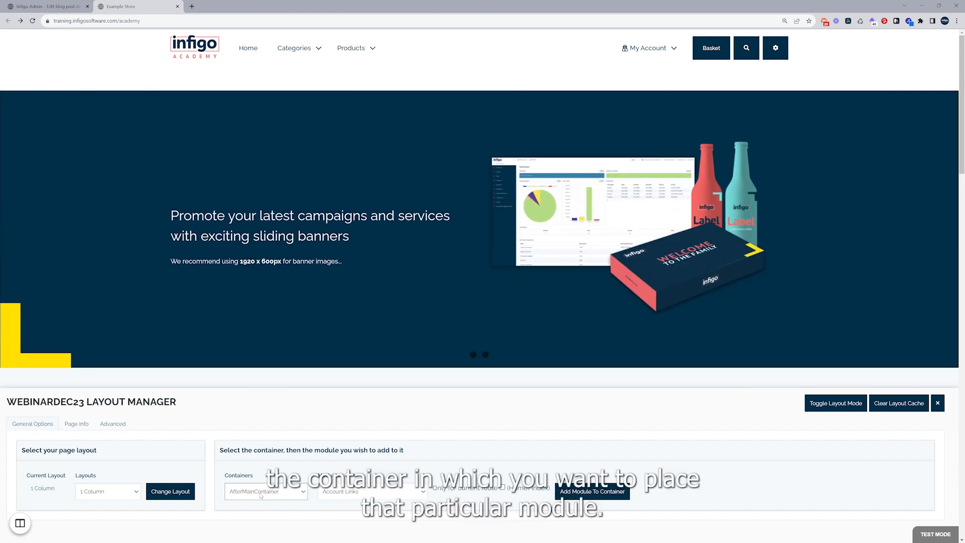
{"action": "left_click", "coordinate": [260, 495]}
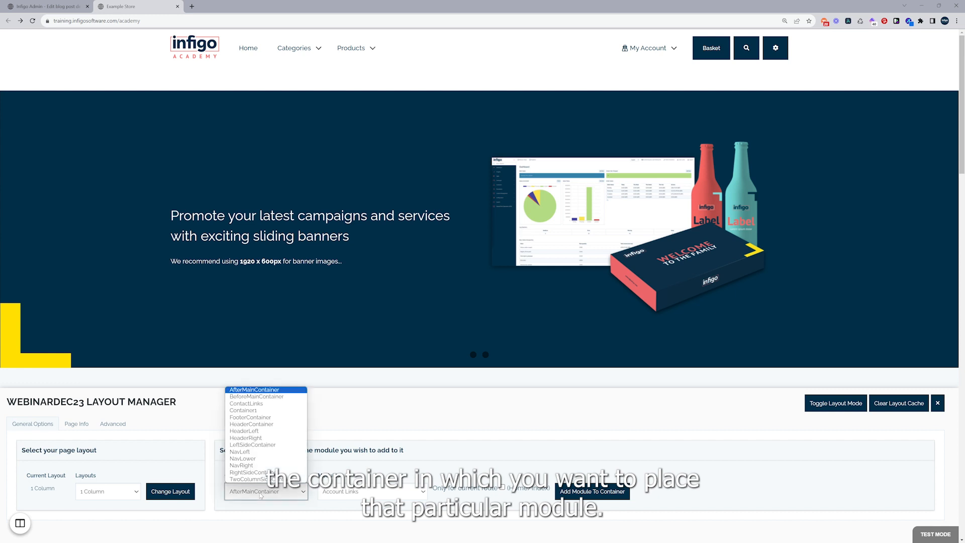
{"action": "left_click", "coordinate": [261, 496]}
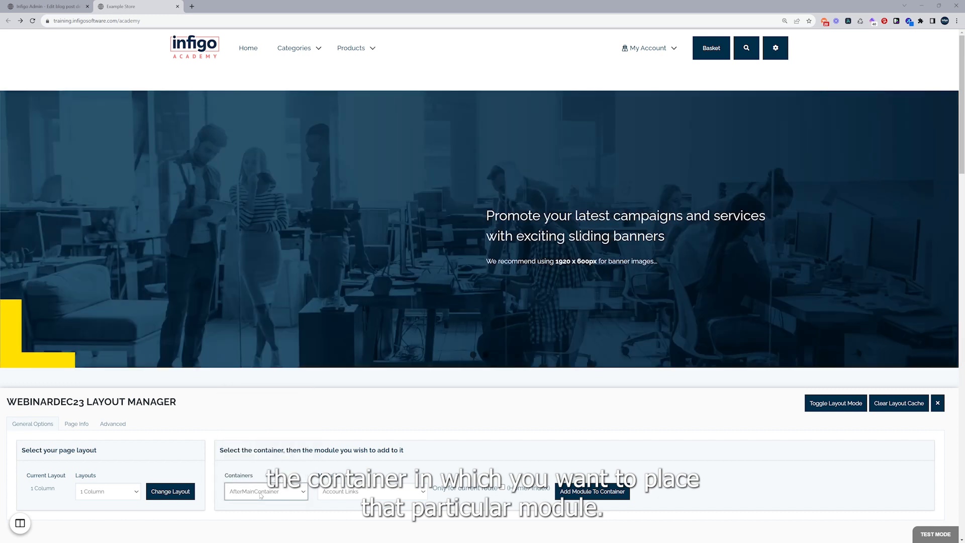
{"action": "left_click", "coordinate": [335, 492]}
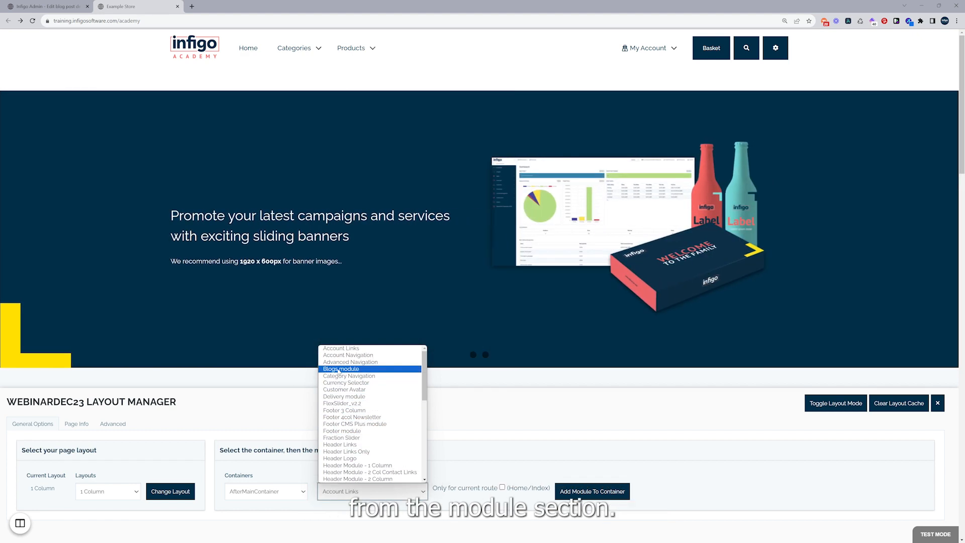
{"action": "left_click", "coordinate": [339, 369]}
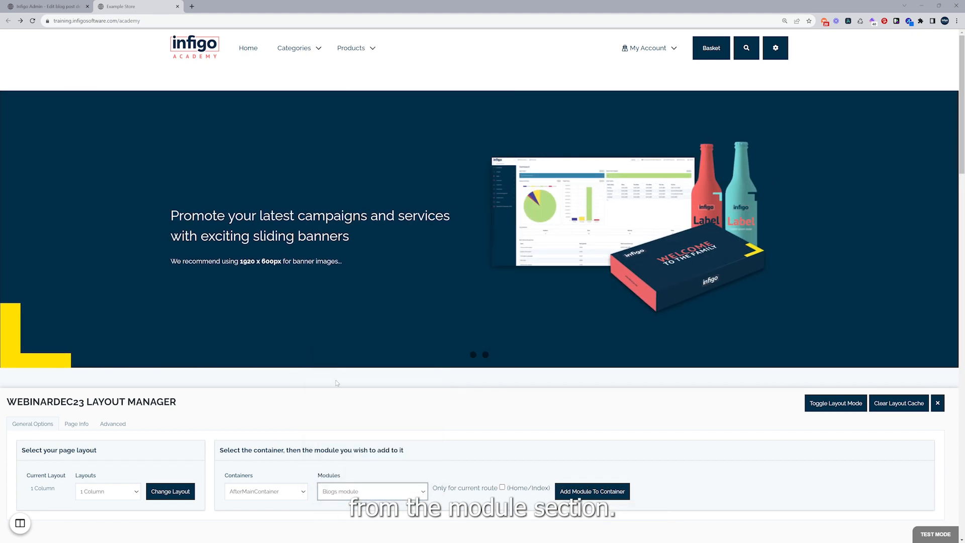
{"action": "left_click", "coordinate": [596, 492]}
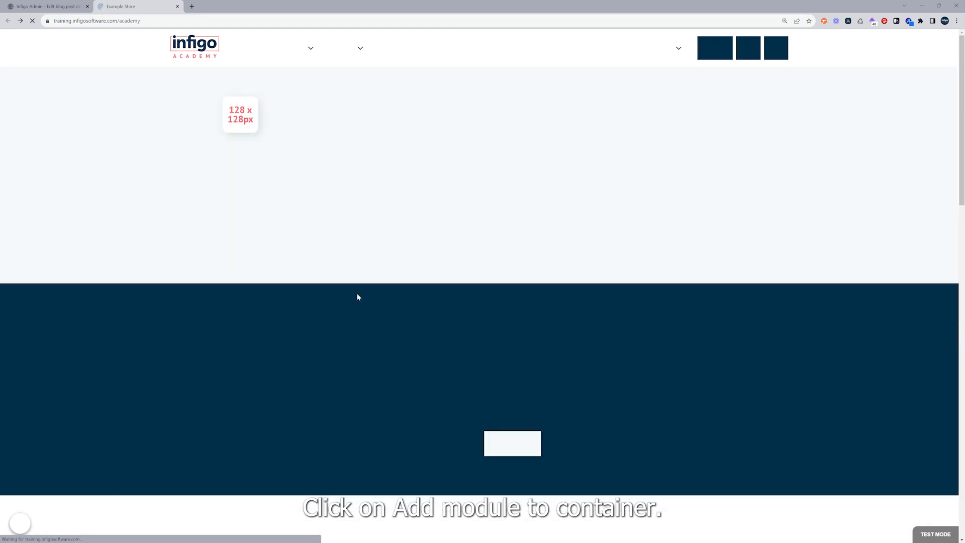
Open Sample Blog 3 from the home page's blog section and review its content, tags, previous and next posts, and comment area
{"action": "scroll", "coordinate": [358, 297], "scroll_direction": "down", "scroll_amount": 20}
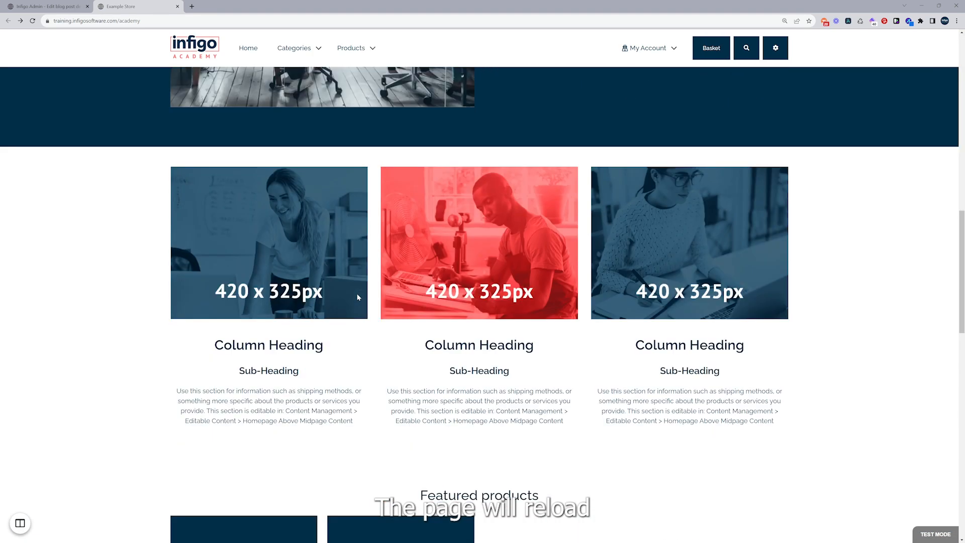
{"action": "scroll", "coordinate": [357, 297], "scroll_direction": "down", "scroll_amount": 9}
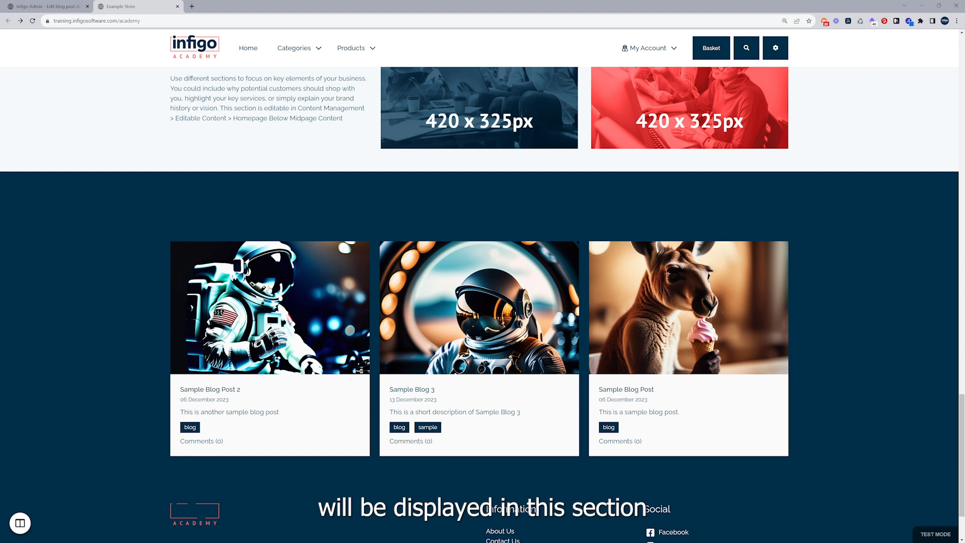
{"action": "left_click", "coordinate": [420, 394]}
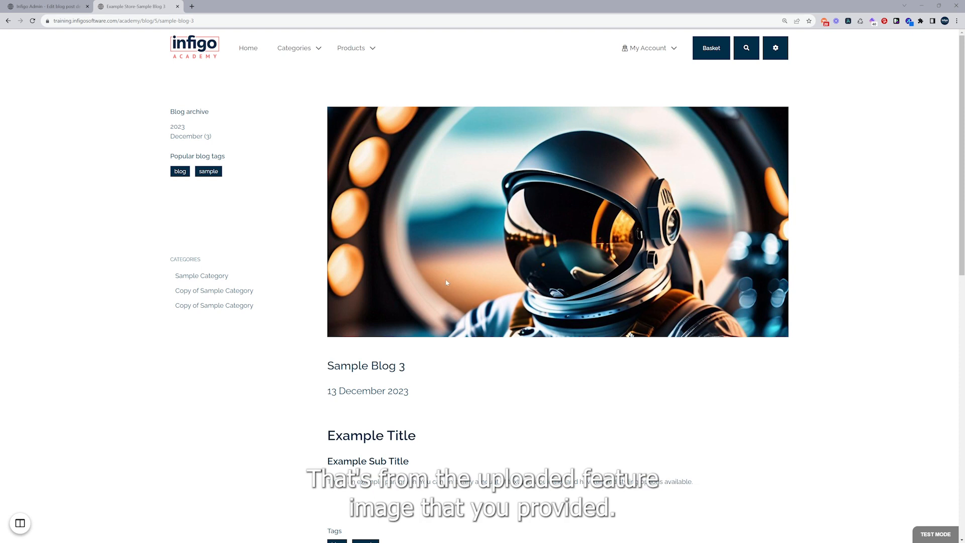
{"action": "scroll", "coordinate": [373, 326], "scroll_direction": "down", "scroll_amount": 2}
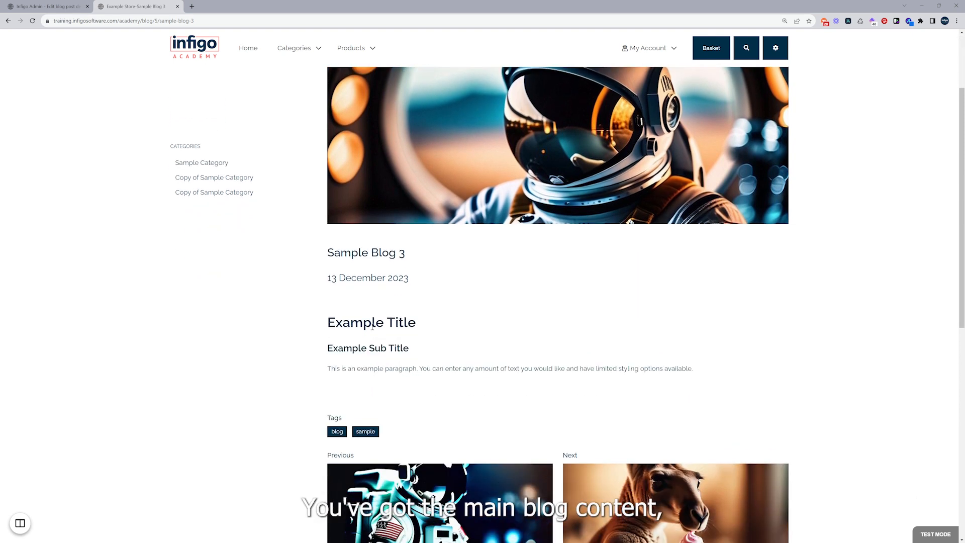
{"action": "scroll", "coordinate": [372, 325], "scroll_direction": "down", "scroll_amount": 2}
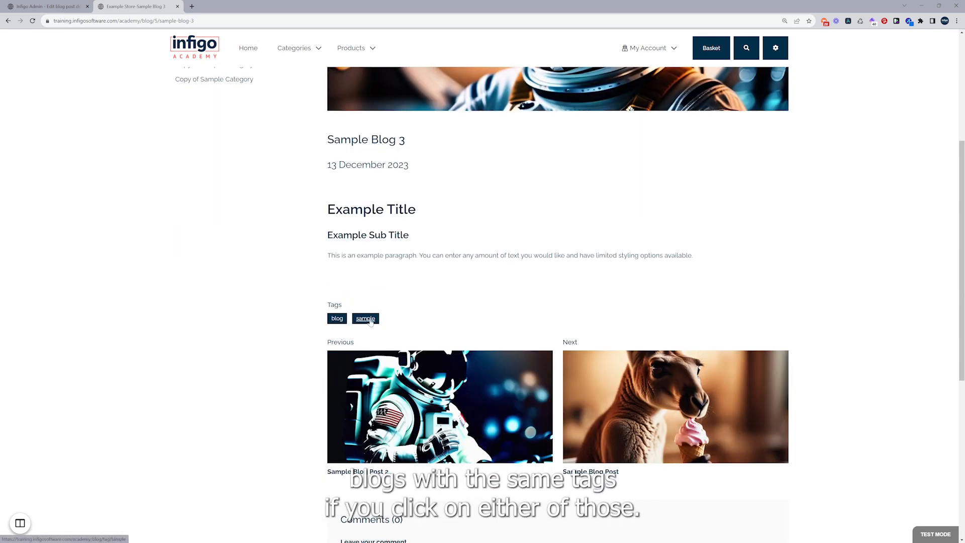
{"action": "scroll", "coordinate": [339, 320], "scroll_direction": "down", "scroll_amount": 2}
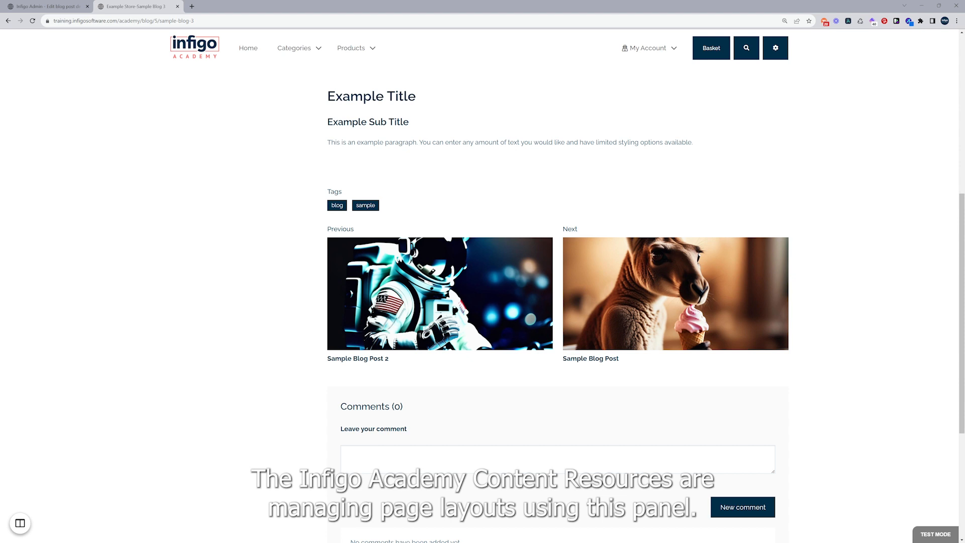
{"action": "scroll", "coordinate": [301, 286], "scroll_direction": "down", "scroll_amount": 1}
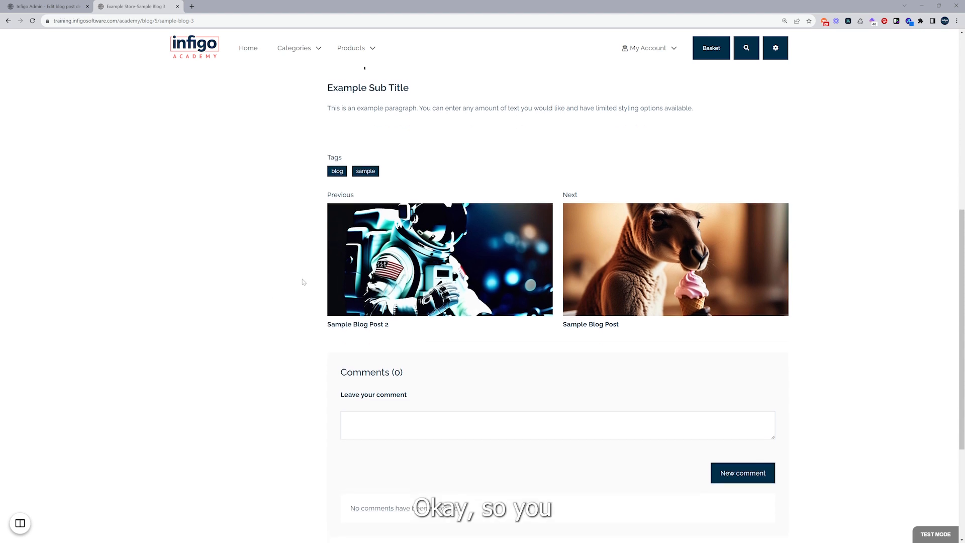
Post the comment "Sample blog comment" on Sample Blog 3 and check the post's comment section
{"action": "left_click", "coordinate": [365, 426]}
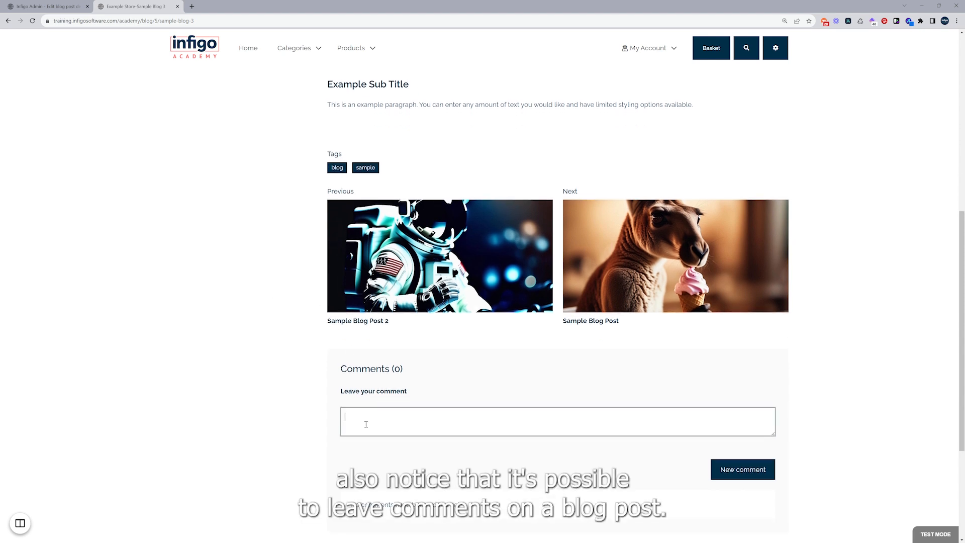
{"action": "type", "text": "Sample blog comment"}
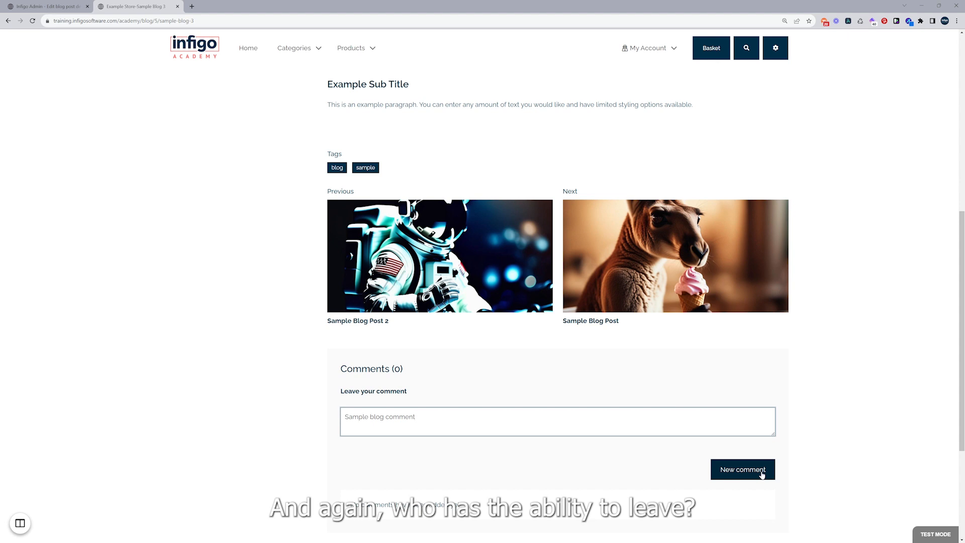
{"action": "left_click", "coordinate": [762, 471]}
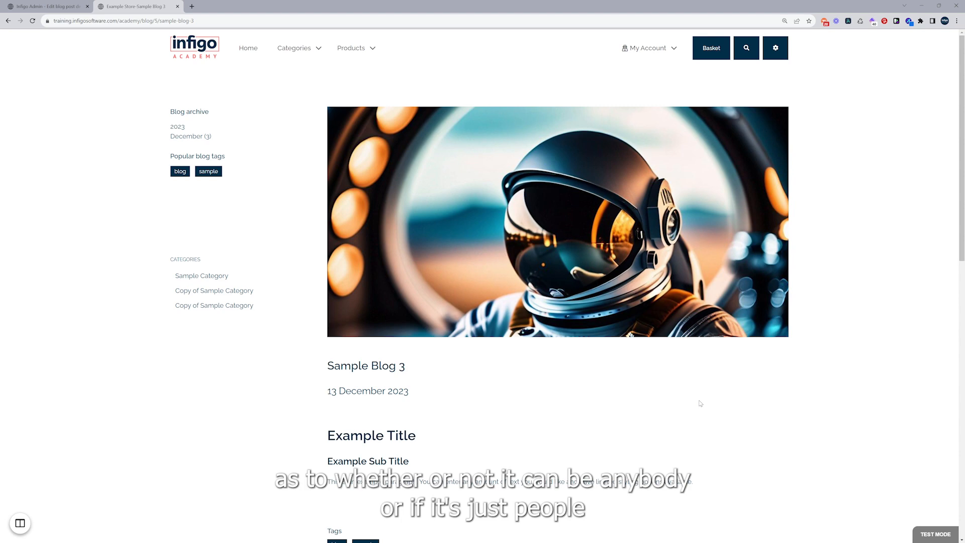
{"action": "scroll", "coordinate": [566, 390], "scroll_direction": "down", "scroll_amount": 5}
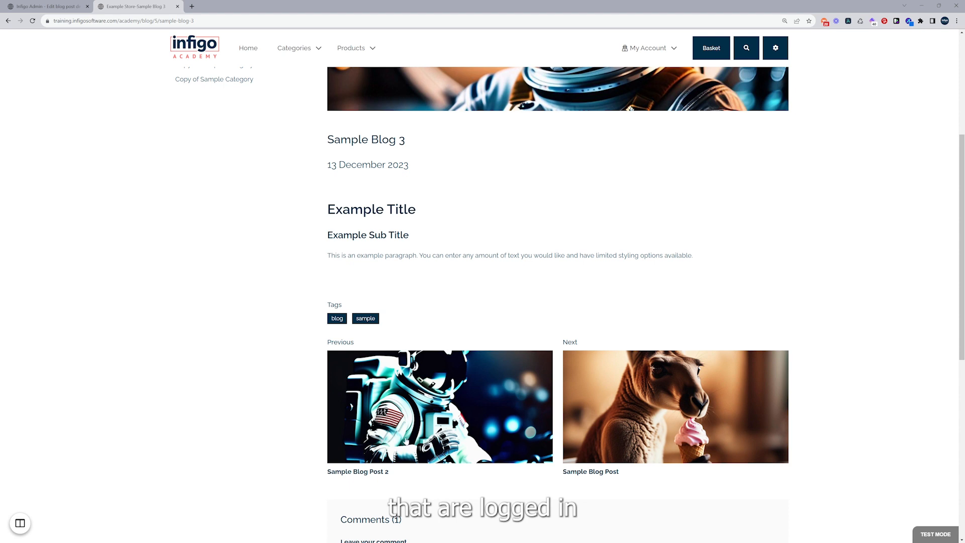
{"action": "scroll", "coordinate": [403, 442], "scroll_direction": "down", "scroll_amount": 2}
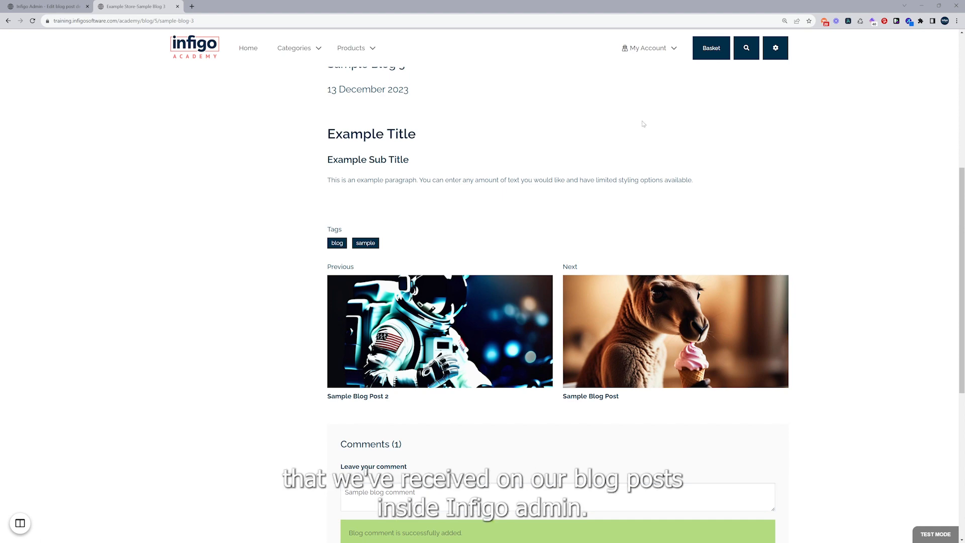
Return to the admin area and find the Blog Comments page through the menu search to view received comments
{"action": "left_click", "coordinate": [774, 56]}
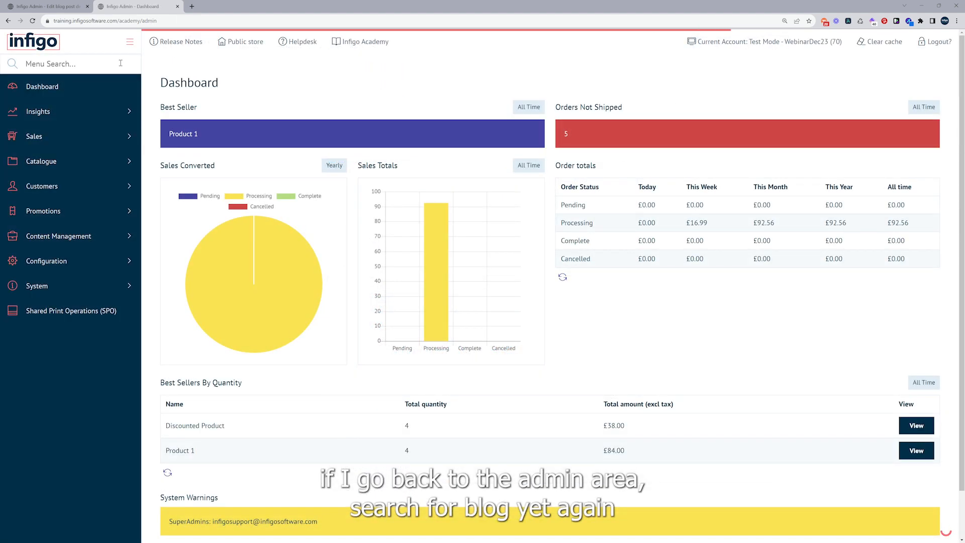
{"action": "left_click", "coordinate": [67, 63]}
{"action": "type", "text": "nlog"}
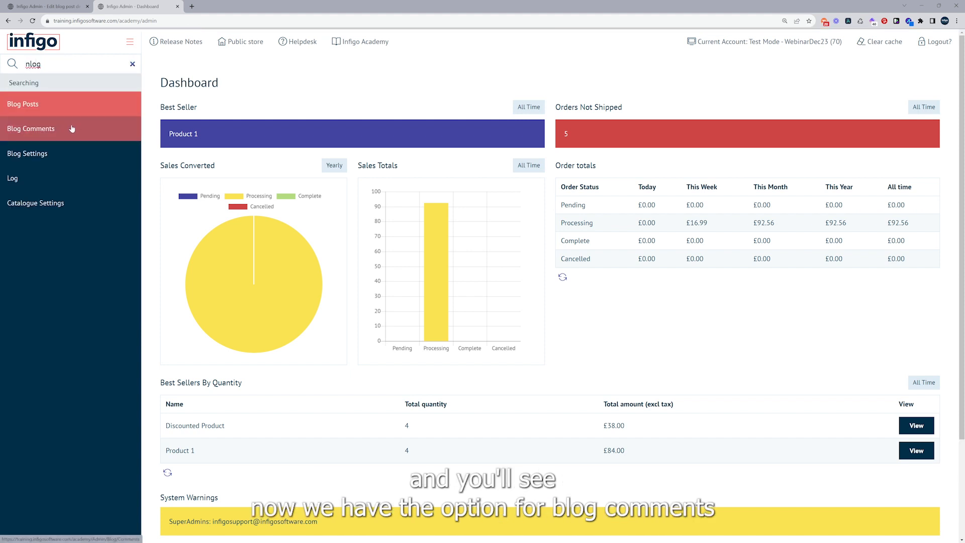
{"action": "left_click", "coordinate": [71, 128]}
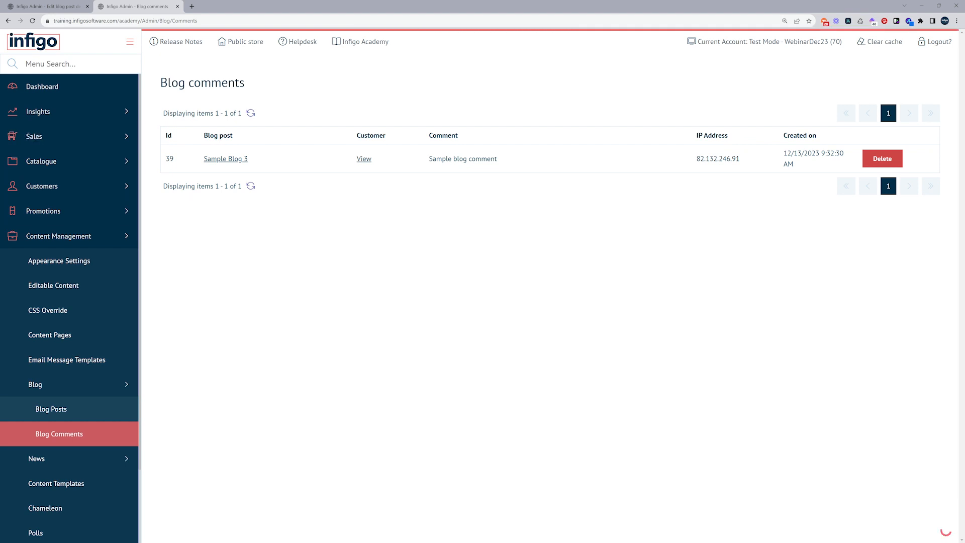